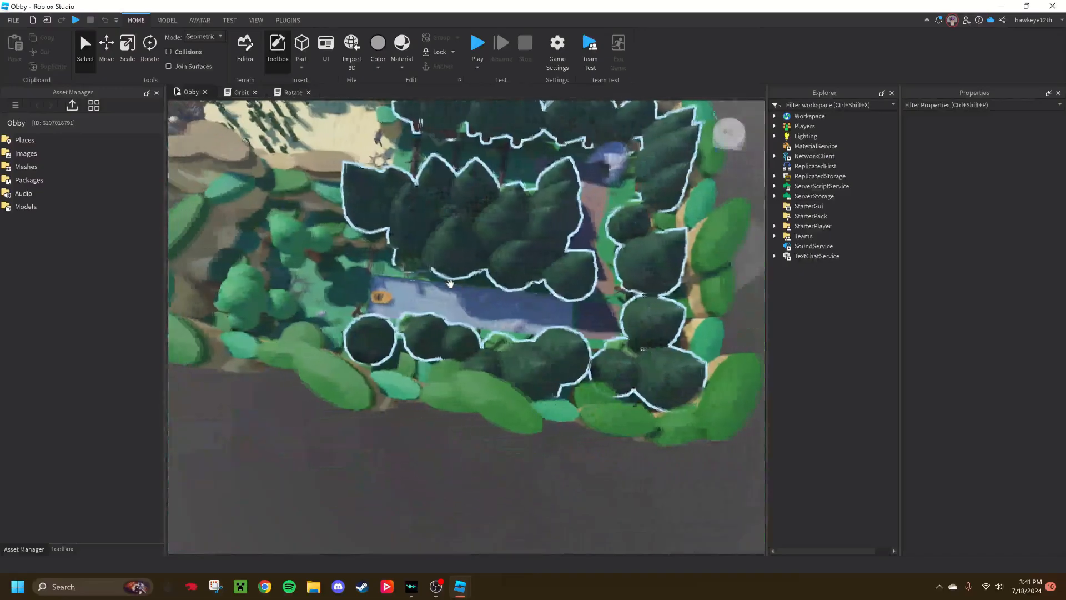
Step: Survey the whole obby map, from the forest river across the desert section to the ice section
{"action": "key", "text": "a"}
{"action": "right_click_drag", "start_coordinate": [517, 317], "coordinate": [517, 318]}
{"action": "key", "text": "w"}
{"action": "key", "text": "d"}
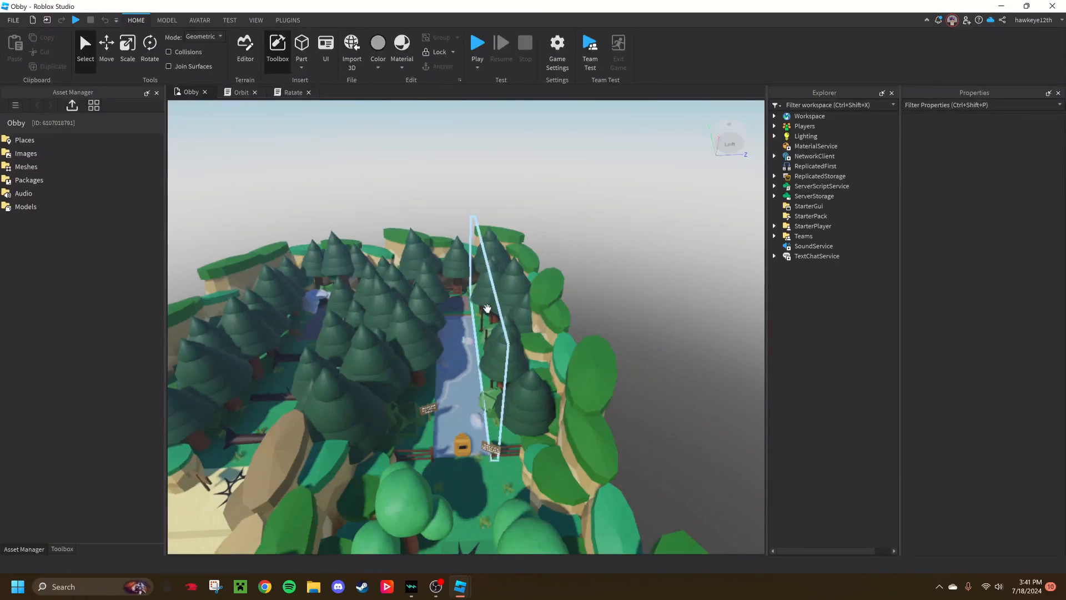
{"action": "scroll", "coordinate": [487, 309], "scroll_direction": "down", "scroll_amount": 5}
{"action": "right_click_drag", "start_coordinate": [638, 385], "coordinate": [631, 382]}
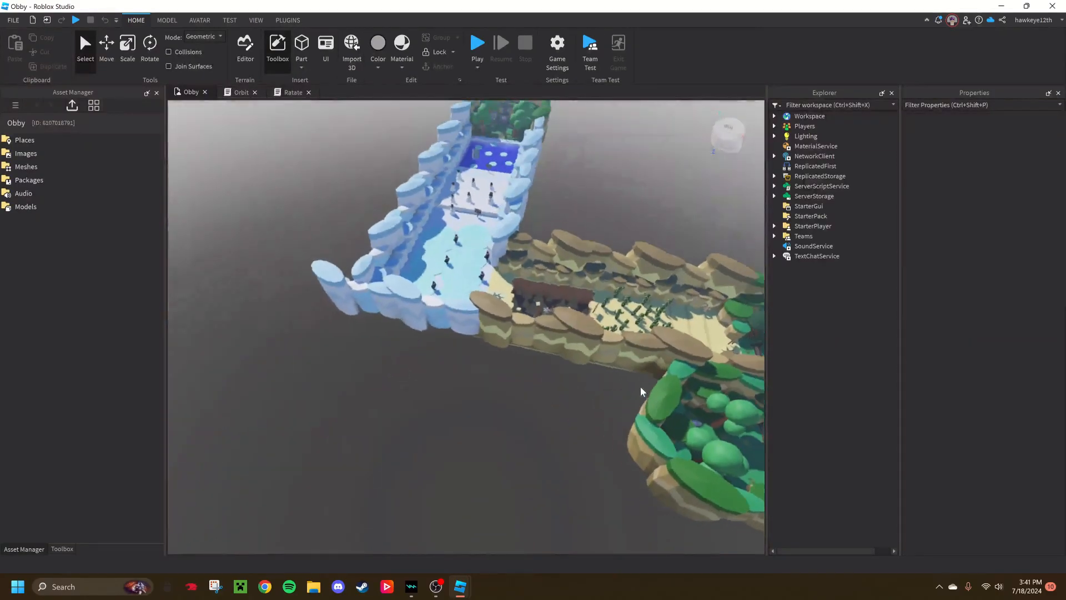
{"action": "right_click_drag", "start_coordinate": [522, 421], "coordinate": [524, 421]}
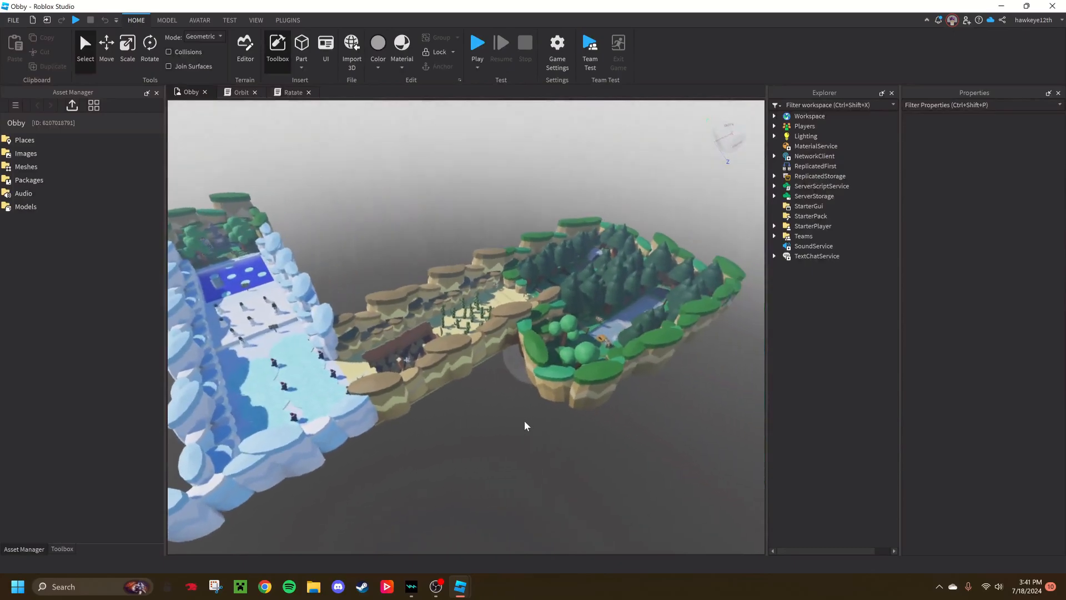
{"action": "key", "text": "a"}
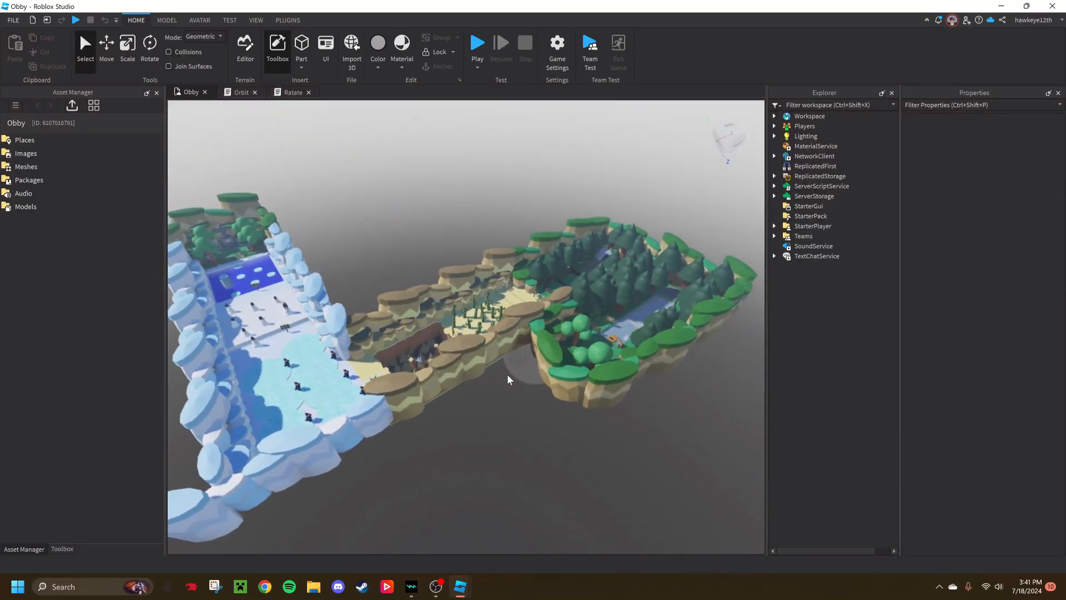
{"action": "key", "text": "w"}
{"action": "mouse_move", "coordinate": [523, 391]}
{"action": "right_mouse_down"}
{"action": "mouse_move", "coordinate": [534, 394]}
{"action": "mouse_move", "coordinate": [522, 395]}
{"action": "right_mouse_up"}
{"action": "key", "text": "w"}
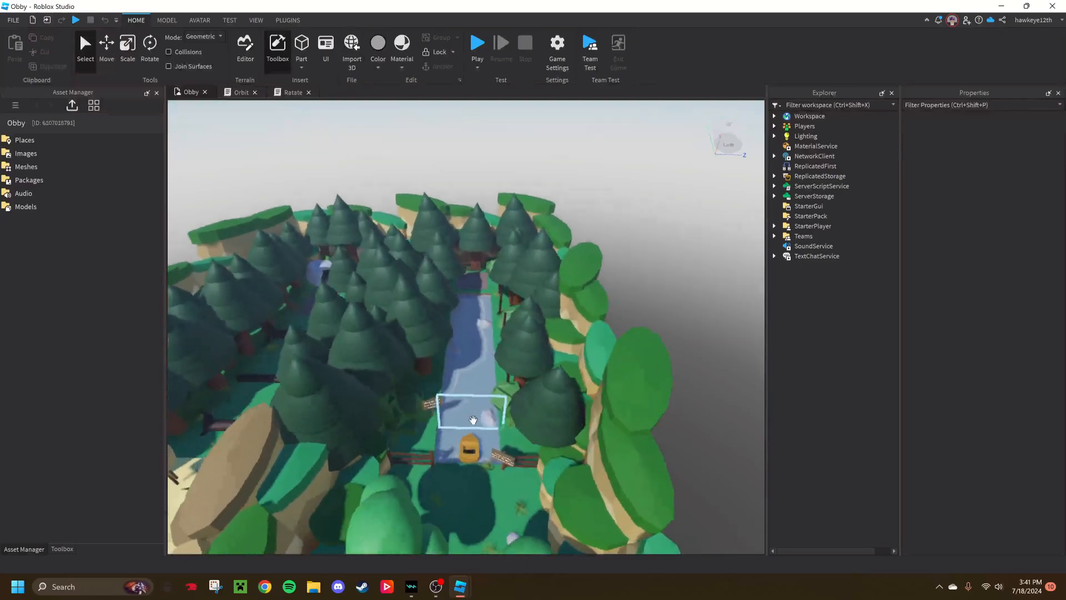
Step: Select the Boat mesh at the start of the forest river to inspect it
{"action": "mouse_move", "coordinate": [472, 421]}
{"action": "right_mouse_down"}
{"action": "mouse_move", "coordinate": [481, 450]}
{"action": "mouse_move", "coordinate": [481, 436]}
{"action": "right_mouse_up"}
{"action": "left_click", "coordinate": [476, 428]}
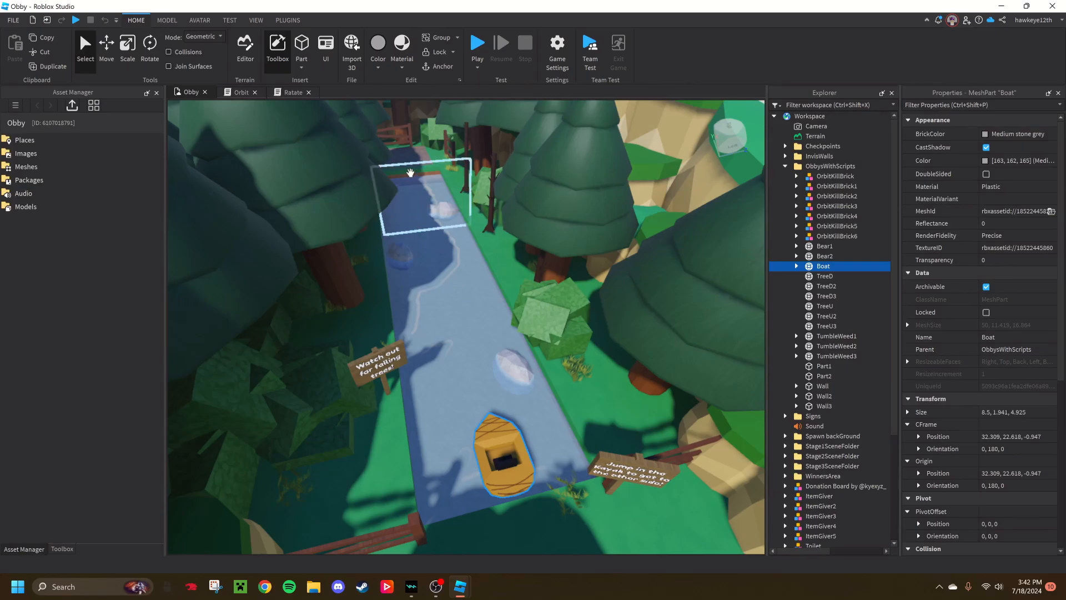
{"action": "right_click_drag", "start_coordinate": [479, 392], "coordinate": [484, 393]}
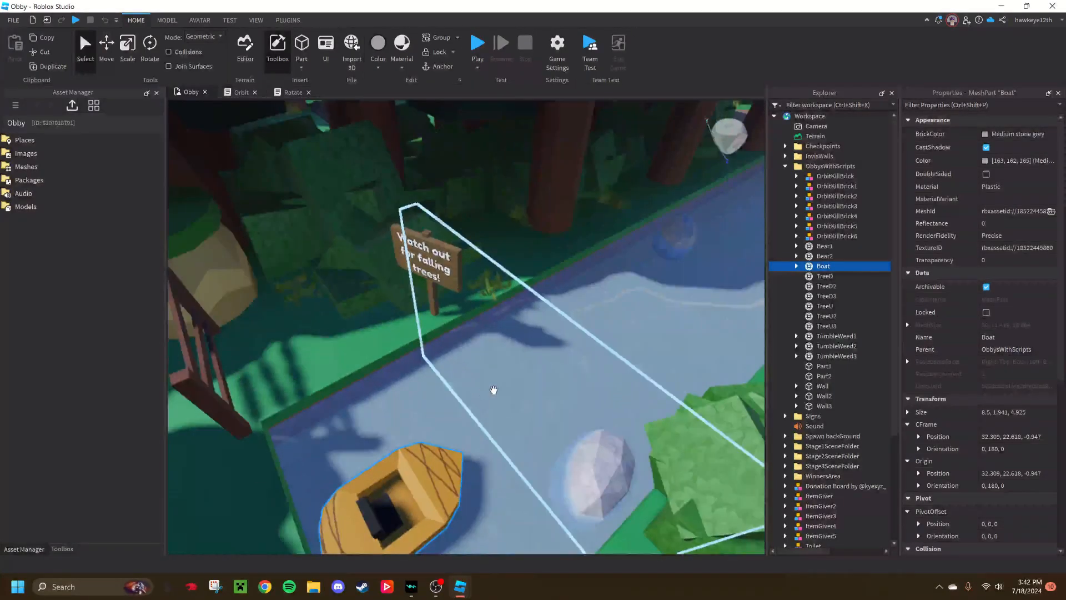
Step: Examine the river stage, including the falling-tree warning sign, the rocks and the trees along both banks
{"action": "mouse_move", "coordinate": [499, 352]}
{"action": "right_mouse_down"}
{"action": "mouse_move", "coordinate": [519, 369]}
{"action": "mouse_move", "coordinate": [511, 357]}
{"action": "right_mouse_up"}
{"action": "right_click_drag", "start_coordinate": [441, 248], "coordinate": [470, 259]}
{"action": "scroll", "coordinate": [475, 240], "scroll_direction": "down", "scroll_amount": 4}
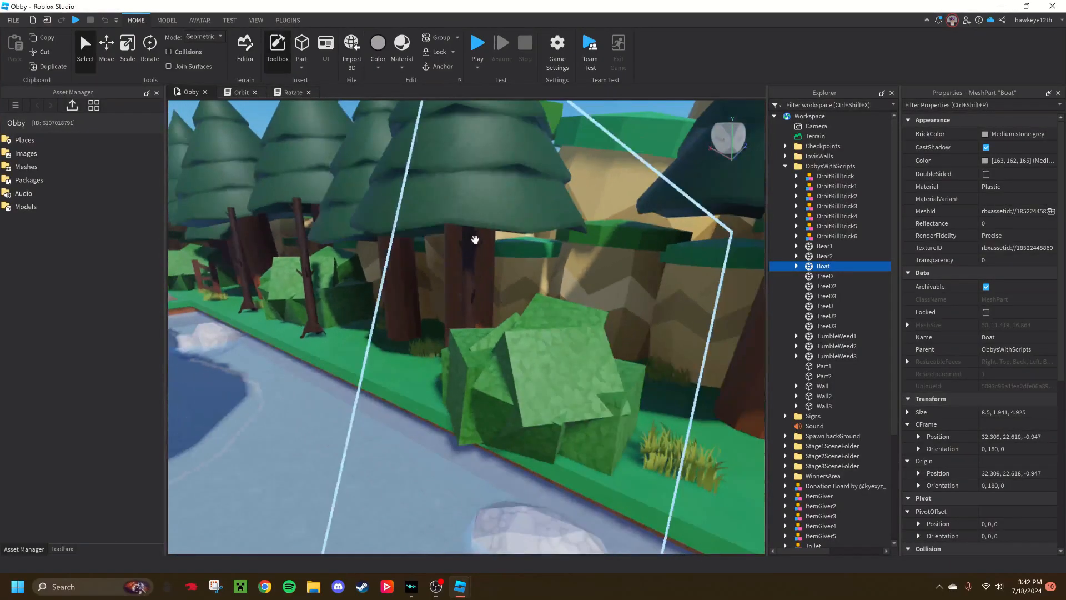
{"action": "scroll", "coordinate": [471, 336], "scroll_direction": "down", "scroll_amount": 3}
{"action": "right_click_drag", "start_coordinate": [472, 336], "coordinate": [468, 327]}
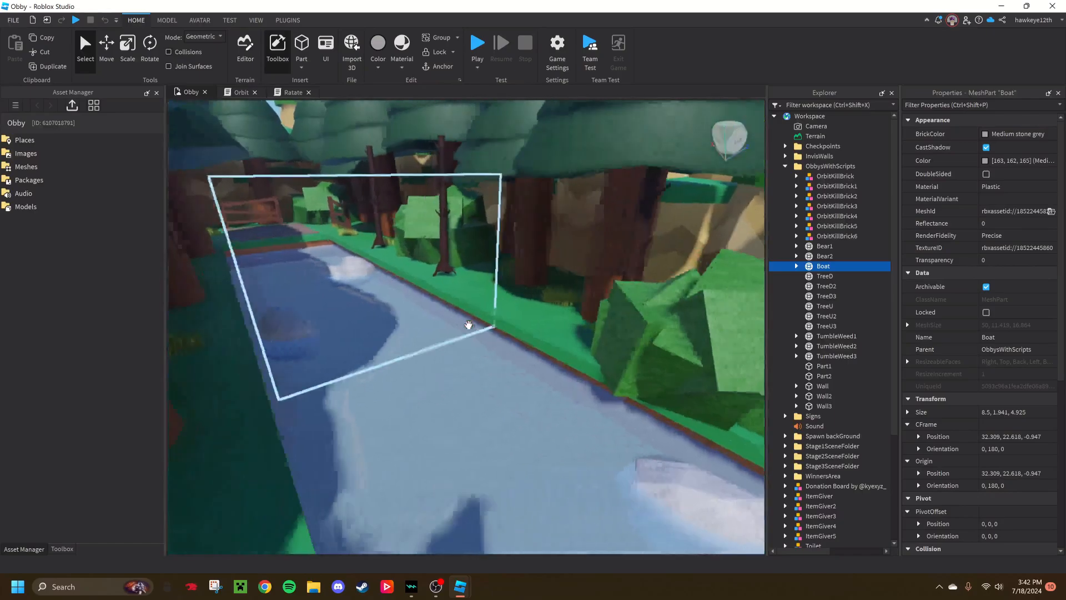
{"action": "scroll", "coordinate": [490, 393], "scroll_direction": "up", "scroll_amount": 3}
{"action": "right_click_drag", "start_coordinate": [491, 393], "coordinate": [488, 390]}
{"action": "scroll", "coordinate": [496, 291], "scroll_direction": "down", "scroll_amount": 2}
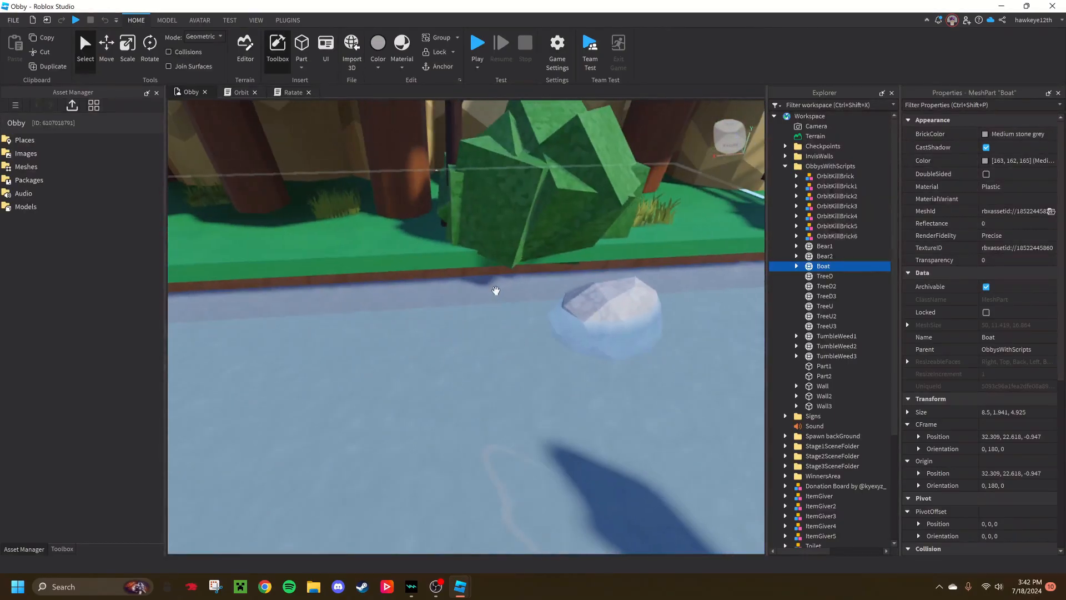
{"action": "scroll", "coordinate": [492, 321], "scroll_direction": "down", "scroll_amount": 2}
{"action": "right_click_drag", "start_coordinate": [471, 276], "coordinate": [452, 298]}
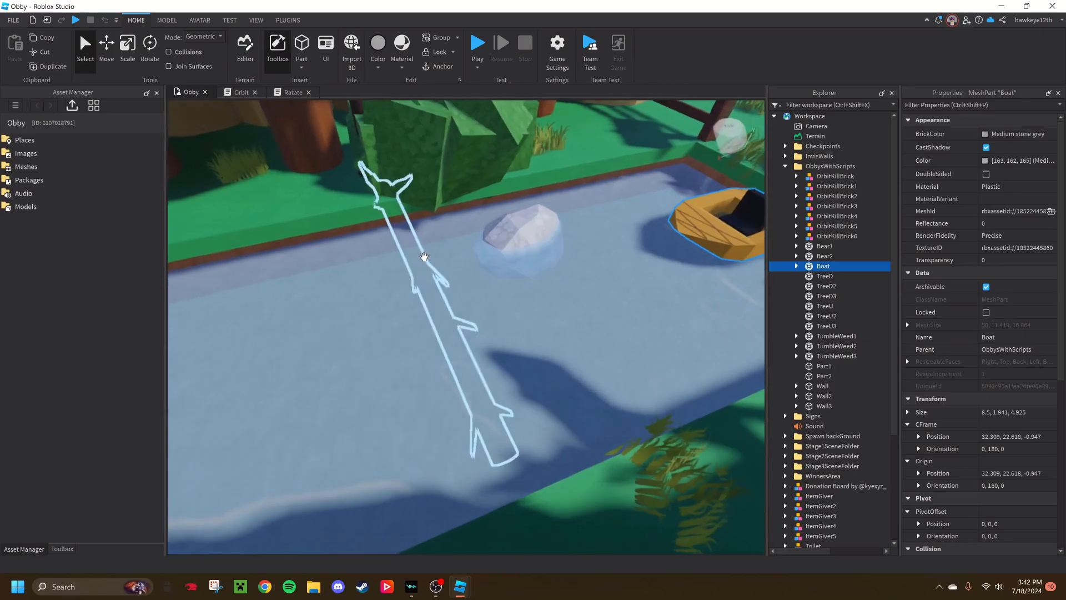
{"action": "scroll", "coordinate": [419, 203], "scroll_direction": "up", "scroll_amount": 1}
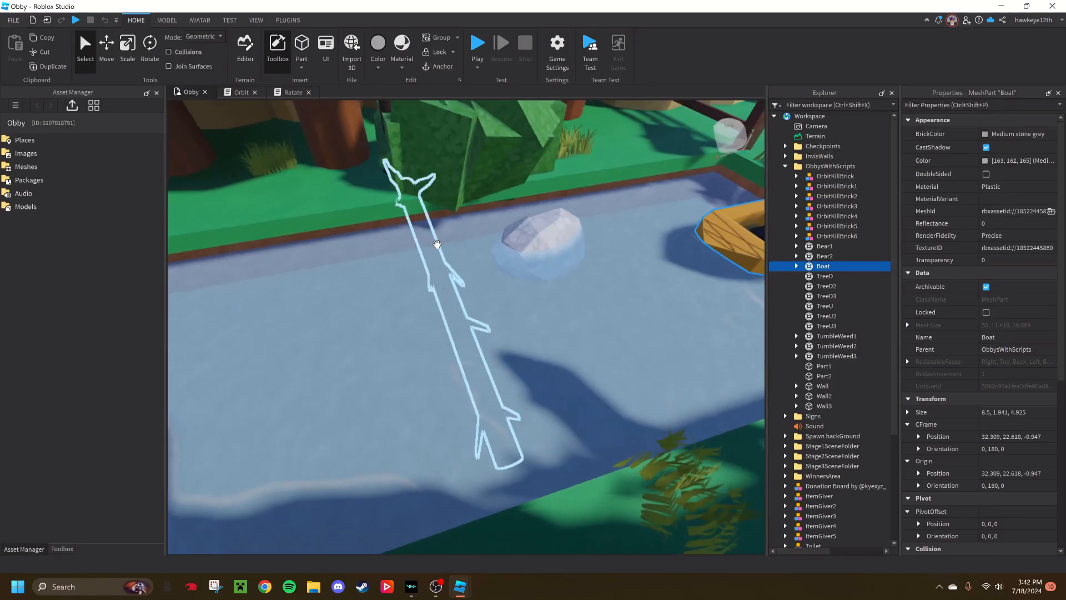
{"action": "right_click_drag", "start_coordinate": [453, 328], "coordinate": [459, 328]}
{"action": "scroll", "coordinate": [456, 329], "scroll_direction": "down", "scroll_amount": 5}
{"action": "scroll", "coordinate": [459, 328], "scroll_direction": "down", "scroll_amount": 3}
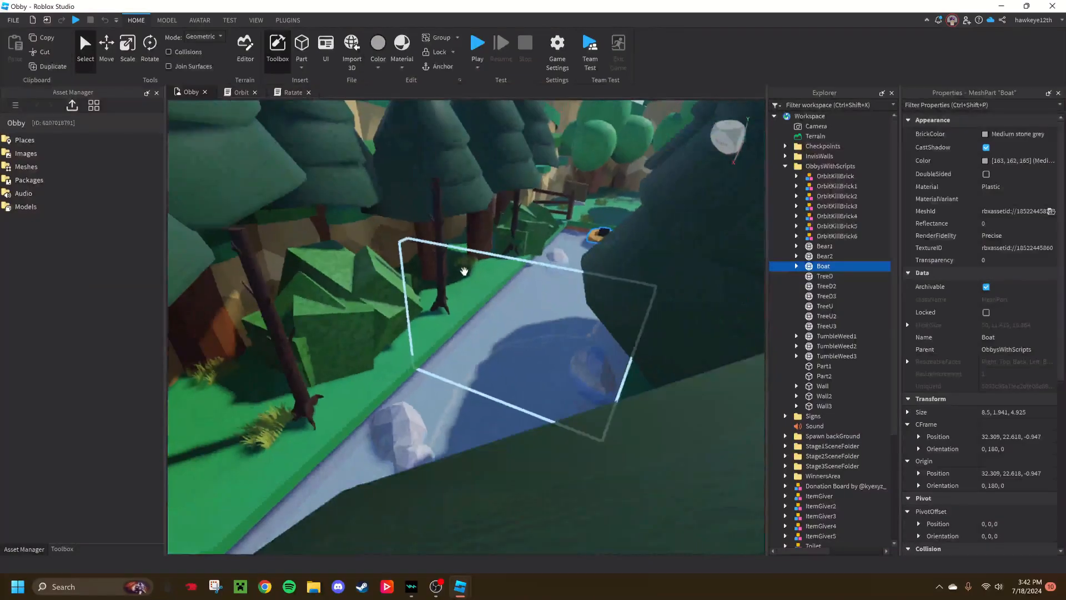
{"action": "scroll", "coordinate": [462, 297], "scroll_direction": "up", "scroll_amount": 4}
{"action": "right_click_drag", "start_coordinate": [447, 378], "coordinate": [351, 372]}
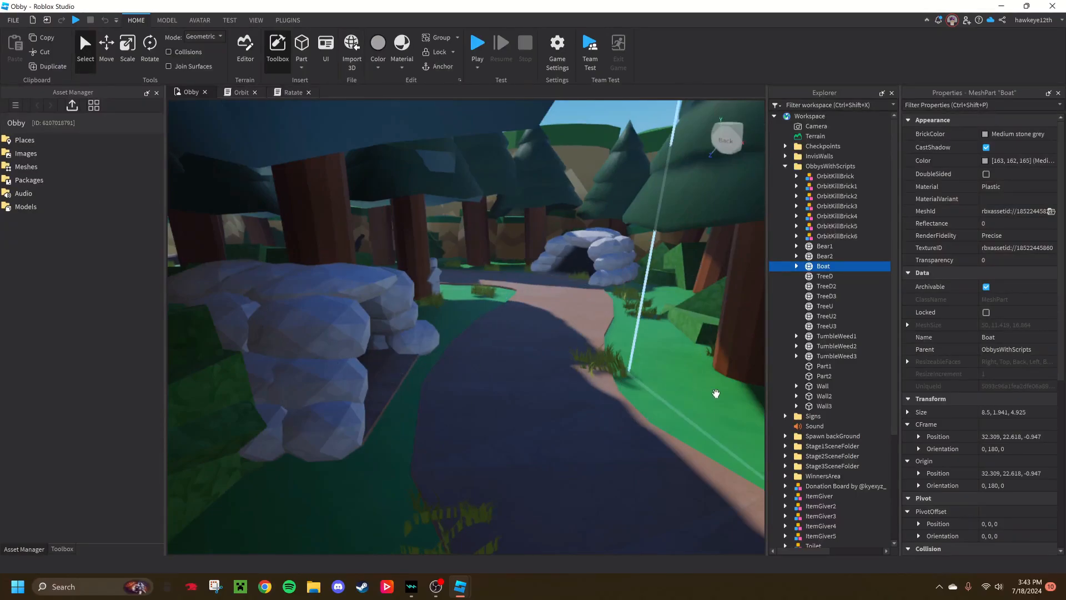
Step: Examine the forest path with its rock caves and the fallen logs leading to the desert
{"action": "scroll", "coordinate": [716, 393], "scroll_direction": "up", "scroll_amount": 3}
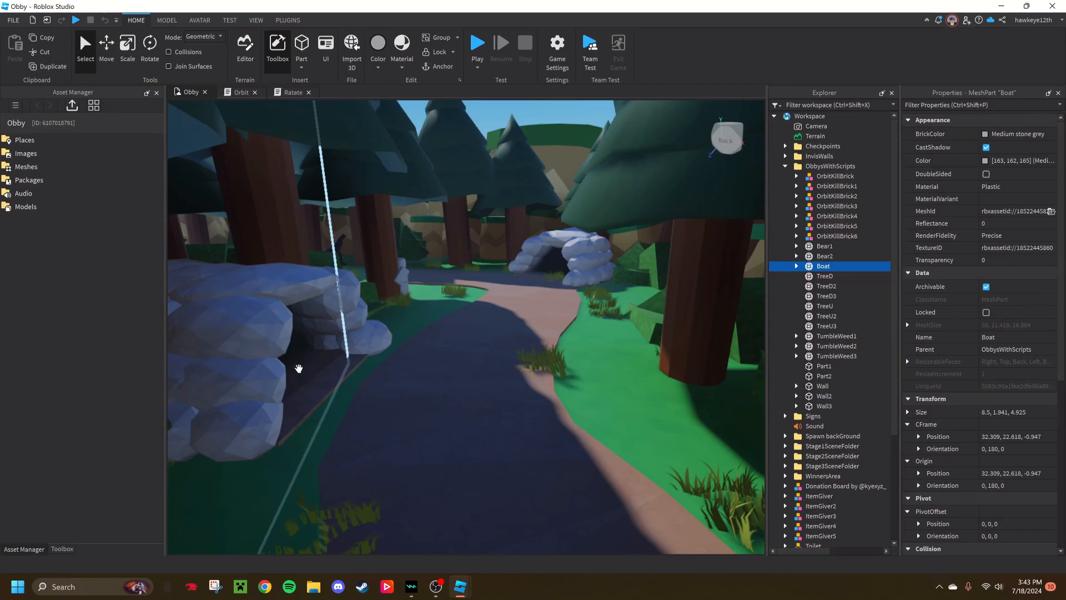
{"action": "scroll", "coordinate": [488, 402], "scroll_direction": "up", "scroll_amount": 4}
{"action": "right_click_drag", "start_coordinate": [522, 400], "coordinate": [584, 384]}
{"action": "scroll", "coordinate": [592, 387], "scroll_direction": "up", "scroll_amount": 5}
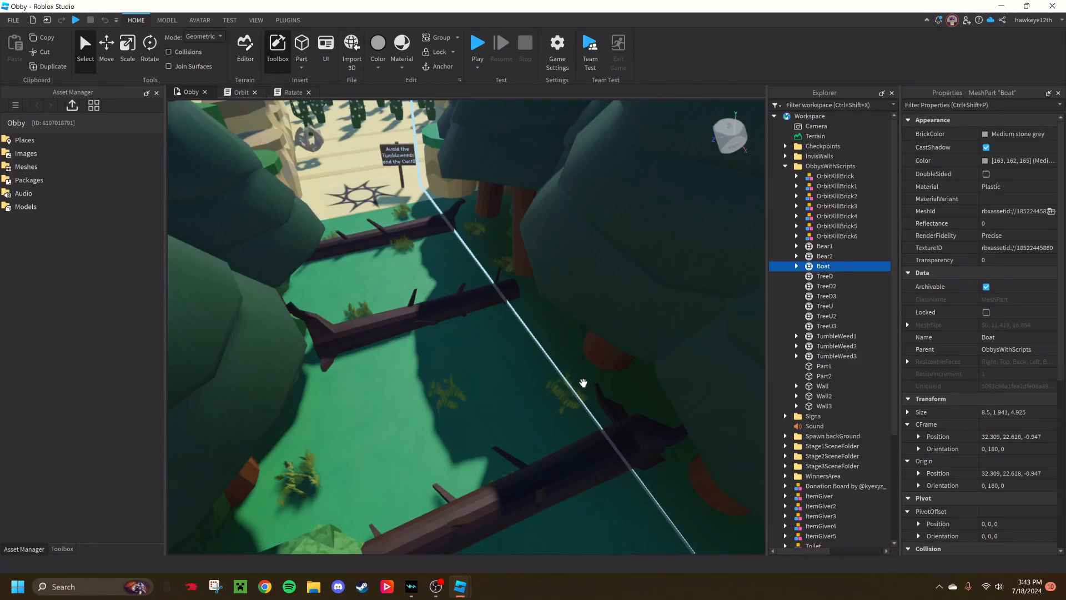
{"action": "right_click_drag", "start_coordinate": [522, 495], "coordinate": [523, 494]}
{"action": "scroll", "coordinate": [522, 494], "scroll_direction": "up", "scroll_amount": 5}
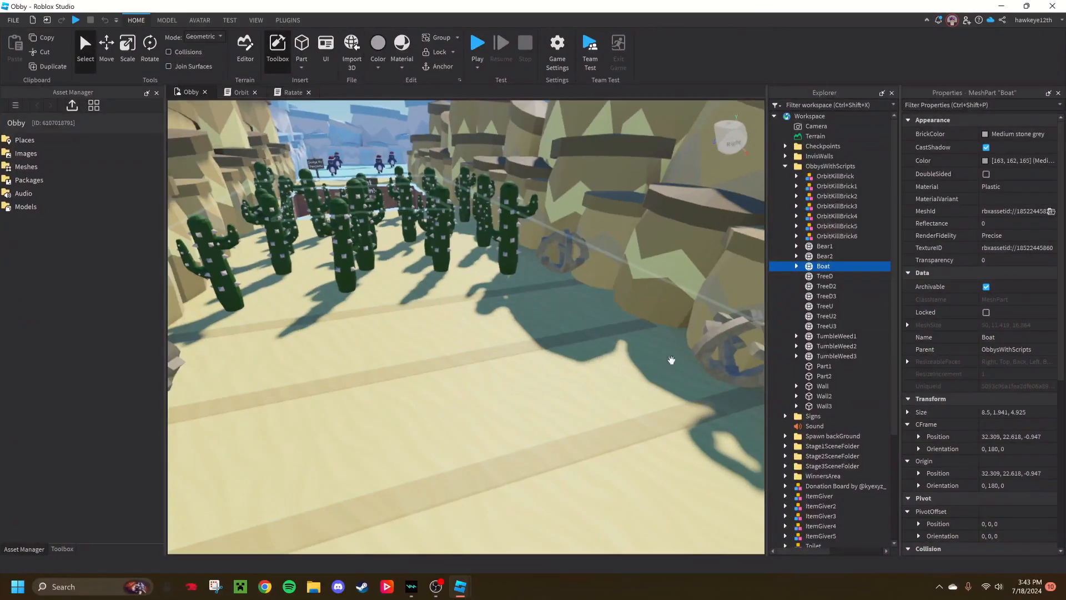
Step: Examine the desert obstacles: the tumbleweed lanes, the spiked cacti and the spike pit with its pillars
{"action": "right_click_drag", "start_coordinate": [705, 349], "coordinate": [706, 349]}
{"action": "right_click_drag", "start_coordinate": [366, 251], "coordinate": [622, 301]}
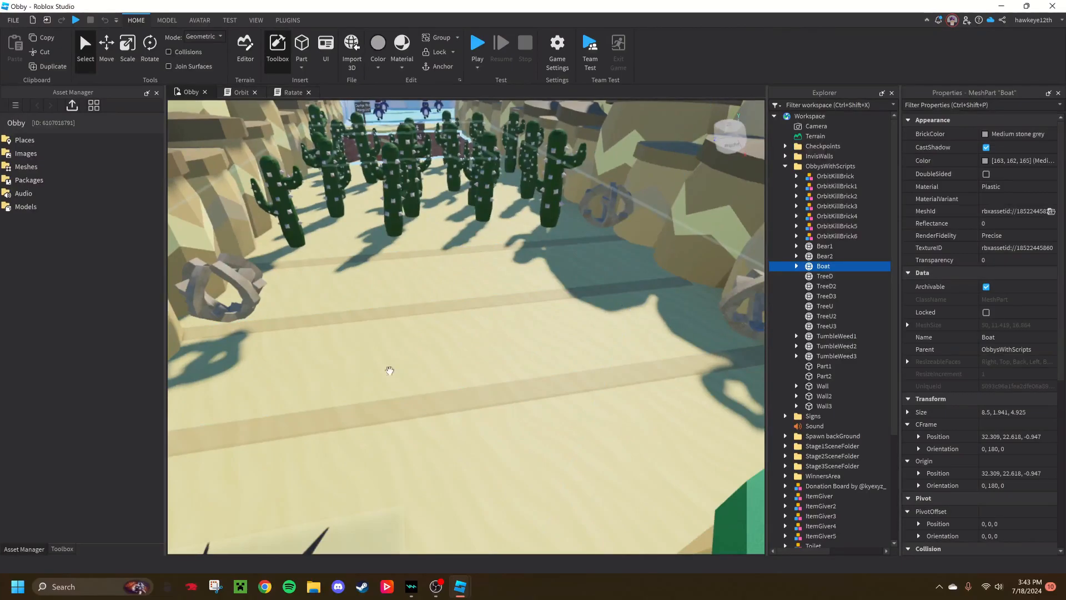
{"action": "right_click_drag", "start_coordinate": [445, 302], "coordinate": [445, 302]}
{"action": "right_click_drag", "start_coordinate": [648, 276], "coordinate": [411, 362]}
{"action": "key", "text": "s"}
{"action": "scroll", "coordinate": [484, 407], "scroll_direction": "up", "scroll_amount": 4}
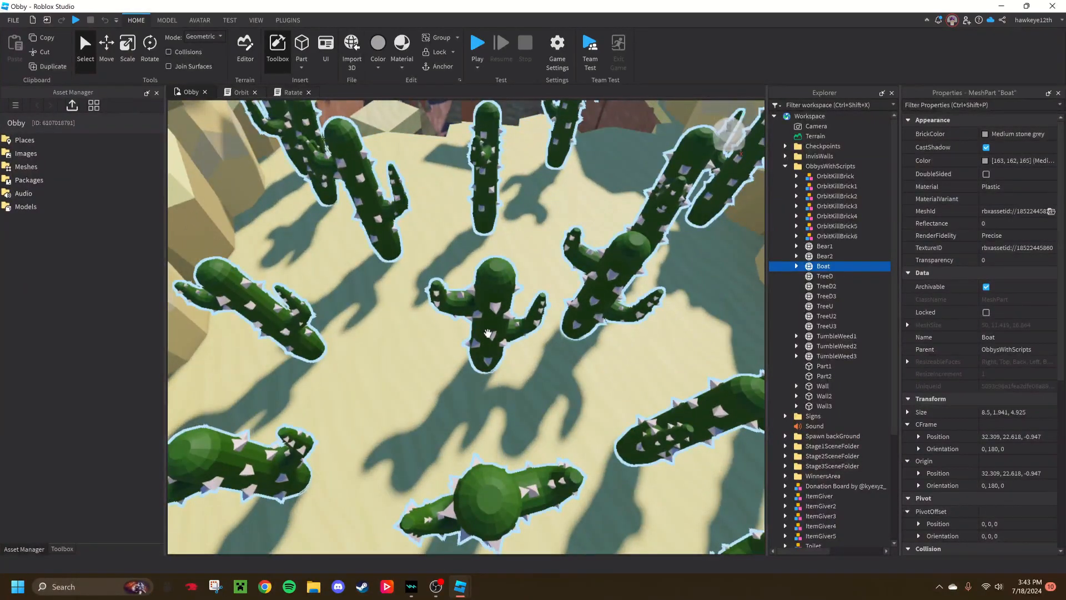
{"action": "scroll", "coordinate": [489, 351], "scroll_direction": "up", "scroll_amount": 4}
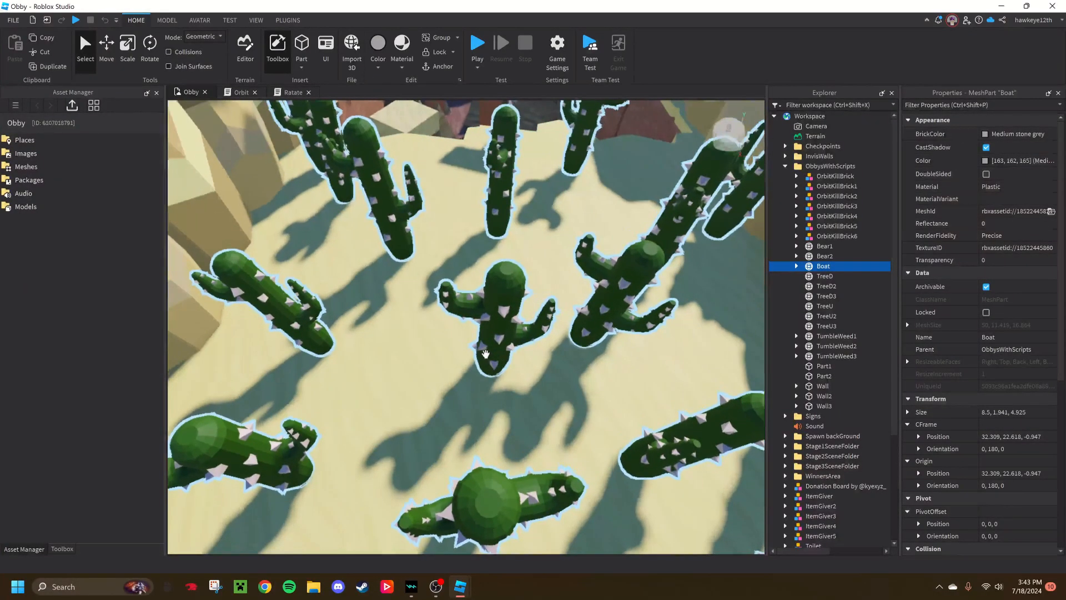
{"action": "scroll", "coordinate": [486, 354], "scroll_direction": "up", "scroll_amount": 8}
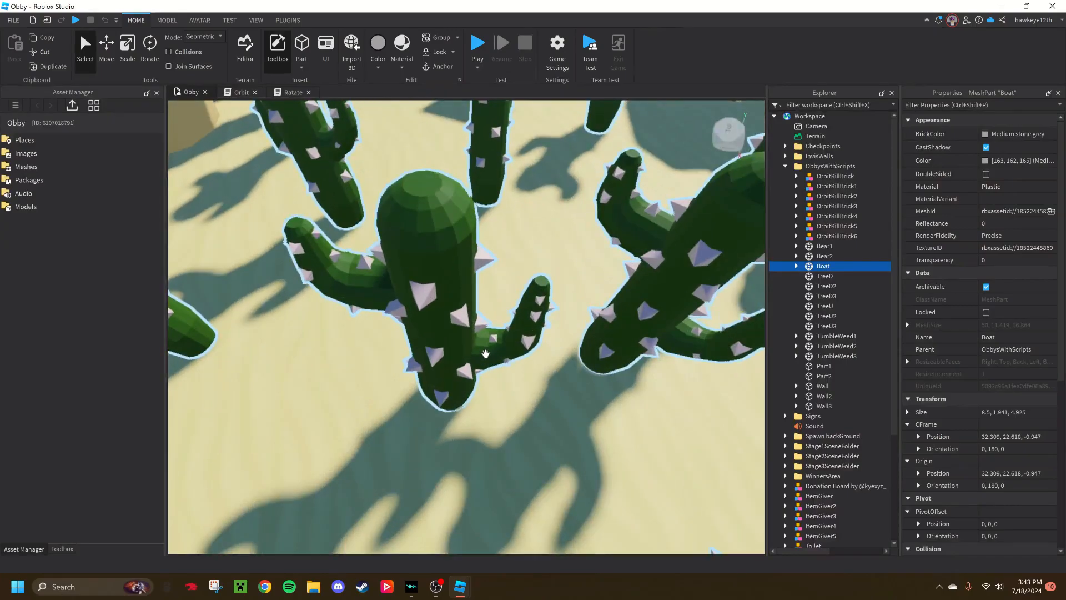
{"action": "scroll", "coordinate": [486, 354], "scroll_direction": "up", "scroll_amount": 4}
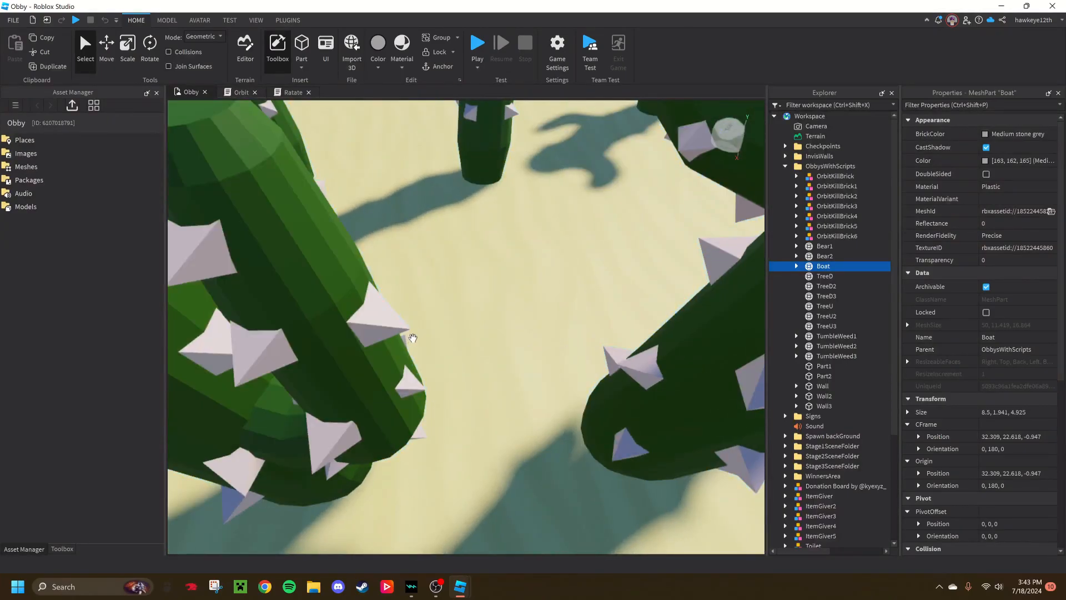
{"action": "scroll", "coordinate": [467, 390], "scroll_direction": "down", "scroll_amount": 10}
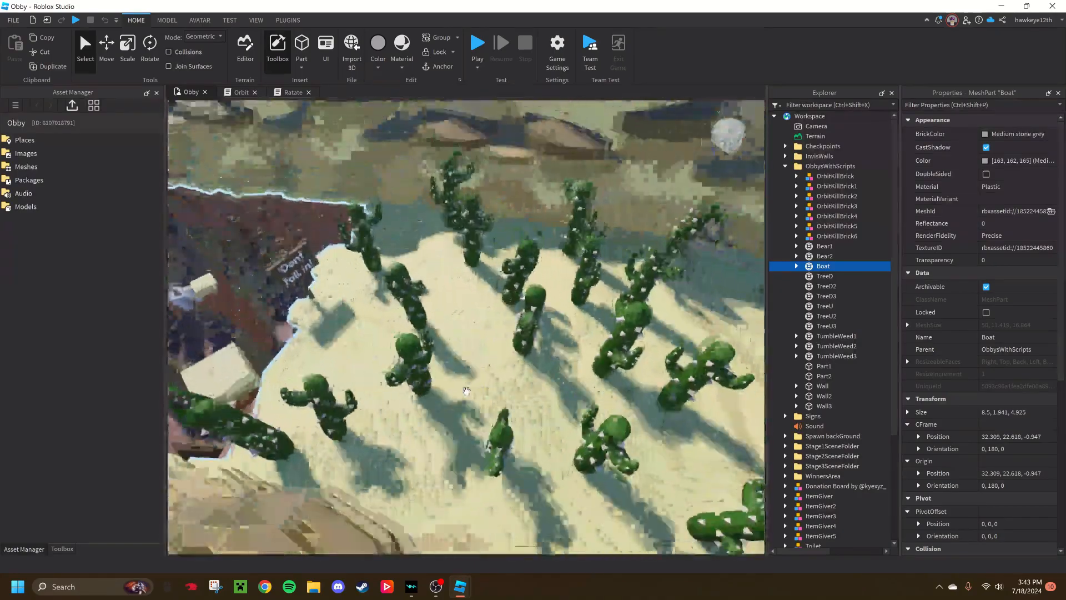
{"action": "right_click_drag", "start_coordinate": [467, 391], "coordinate": [467, 390]}
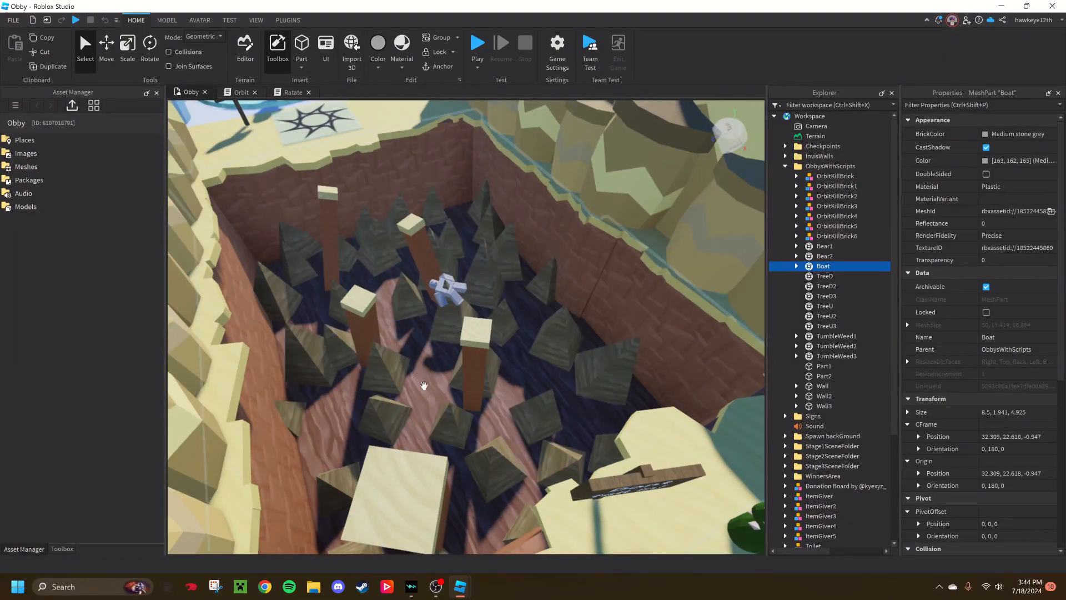
Step: Select the OrbitKillBrick penguin on the ice, open the Orbit script in its MainPart and highlight the entire code
{"action": "right_click_drag", "start_coordinate": [439, 404], "coordinate": [500, 317]}
{"action": "left_click", "coordinate": [489, 332]}
{"action": "scroll", "coordinate": [500, 318], "scroll_direction": "down", "scroll_amount": 3}
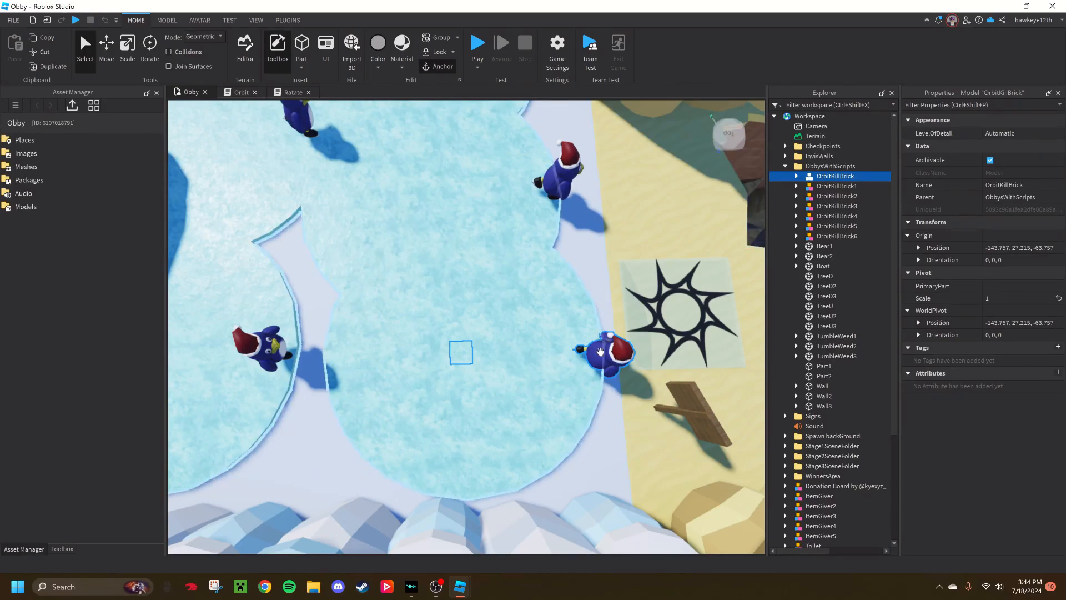
{"action": "left_click", "coordinate": [796, 176]}
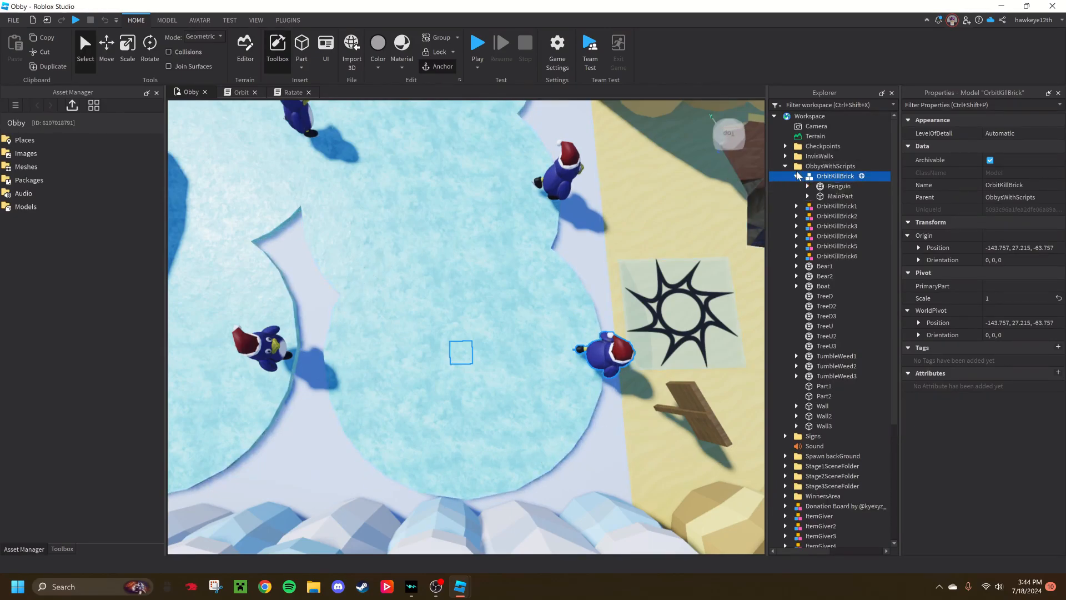
{"action": "left_click_drag", "start_coordinate": [215, 195], "coordinate": [201, 106]}
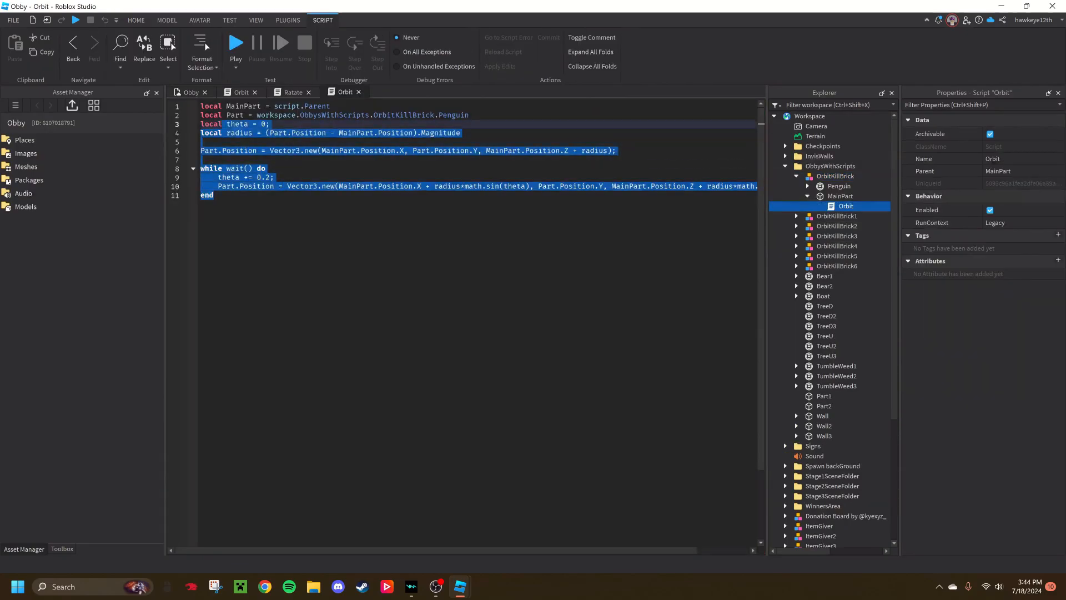
{"action": "left_click", "coordinate": [214, 195]}
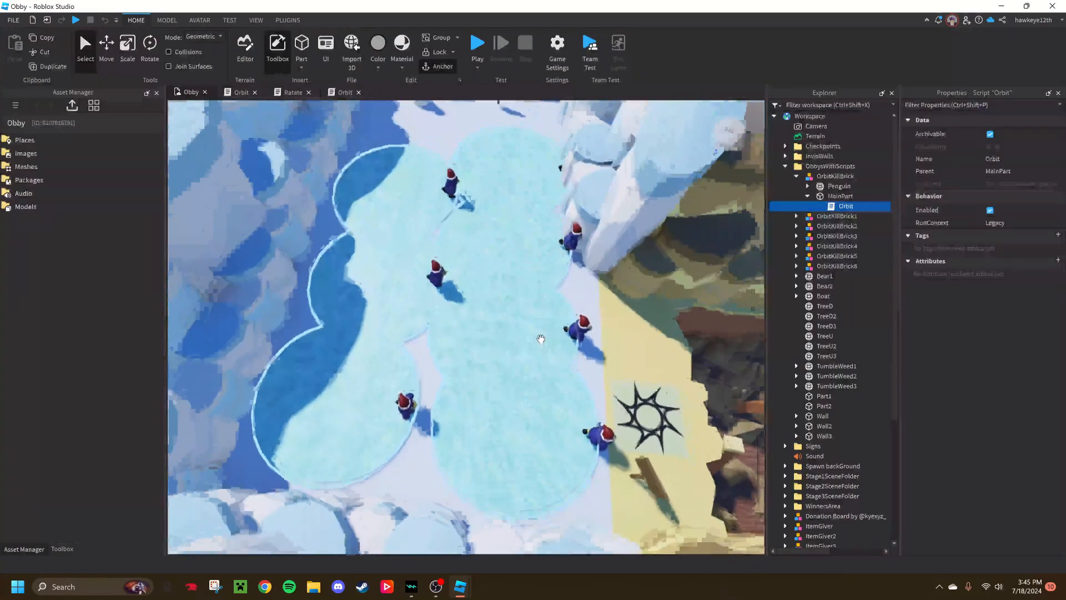
Step: Undo the accidental shift of the ice floor model in the penguin area
{"action": "right_click_drag", "start_coordinate": [461, 272], "coordinate": [468, 268]}
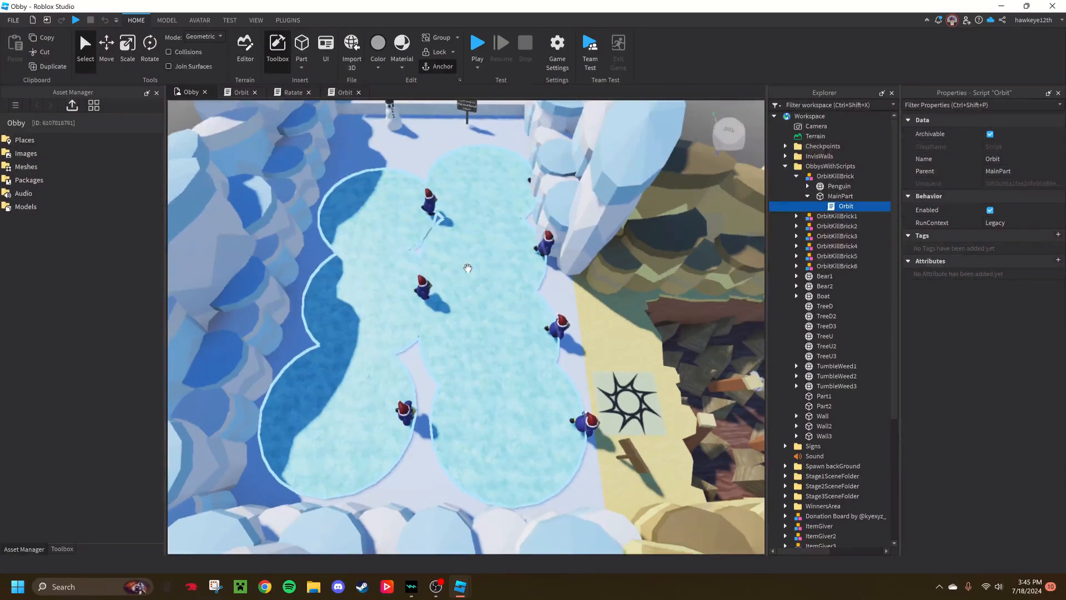
{"action": "left_click", "coordinate": [416, 299]}
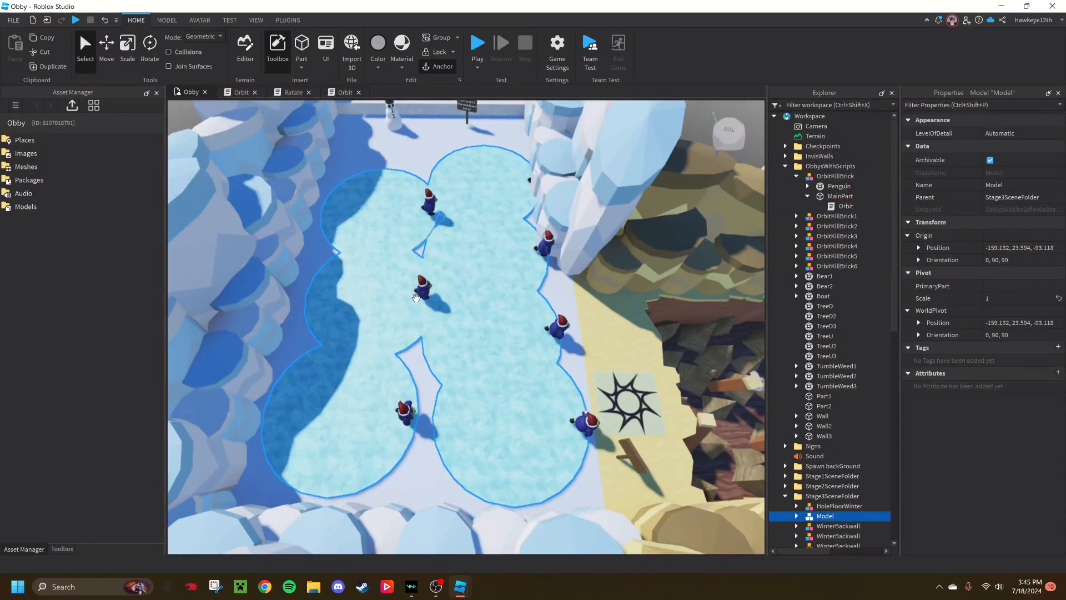
{"action": "key", "text": "ctrl+z"}
Step: Examine the rest of the winter section, from the penguins and snowmen to the floating ice platforms over the water
{"action": "right_click_drag", "start_coordinate": [483, 303], "coordinate": [498, 367]}
{"action": "middle_click_drag", "start_coordinate": [508, 368], "coordinate": [559, 340]}
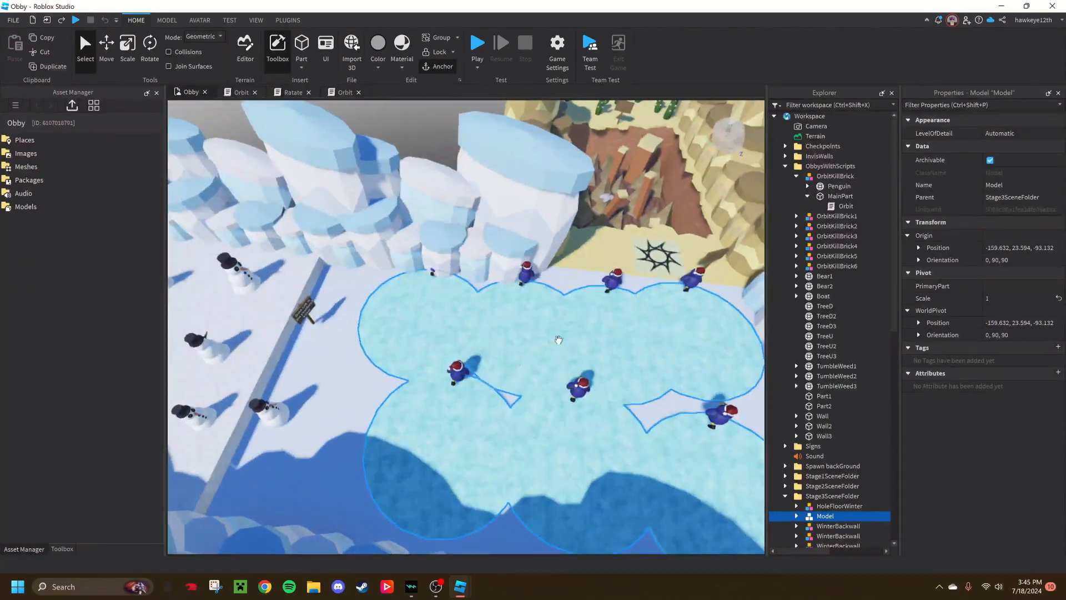
{"action": "right_click_drag", "start_coordinate": [507, 340], "coordinate": [531, 355]}
{"action": "key", "text": "w"}
{"action": "right_click_drag", "start_coordinate": [472, 308], "coordinate": [510, 365]}
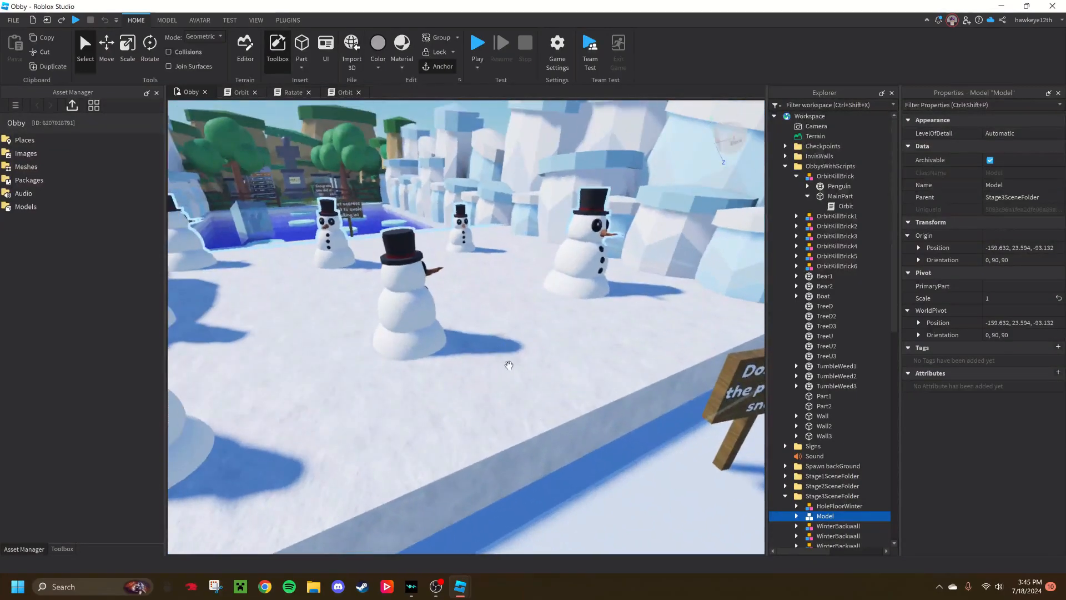
{"action": "right_click_drag", "start_coordinate": [453, 422], "coordinate": [502, 458]}
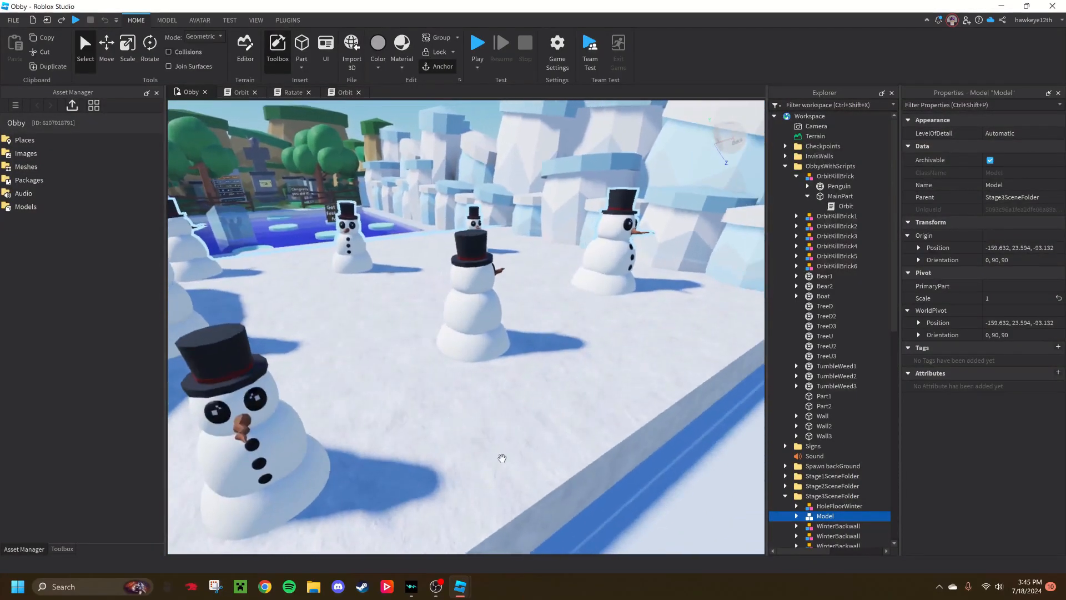
{"action": "right_click_drag", "start_coordinate": [424, 380], "coordinate": [589, 161]}
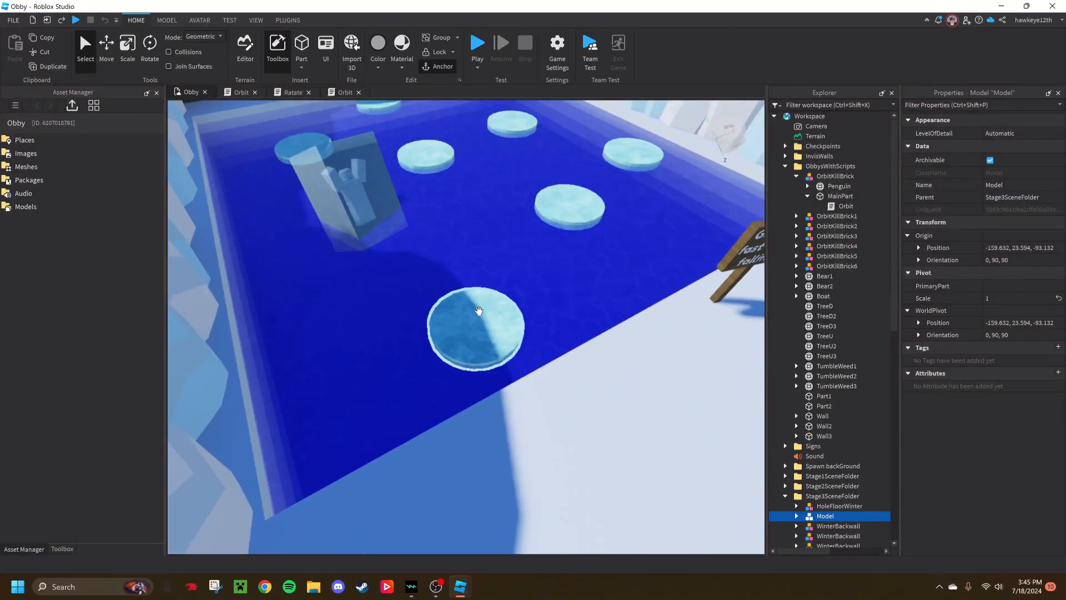
{"action": "right_click_drag", "start_coordinate": [490, 327], "coordinate": [490, 325]}
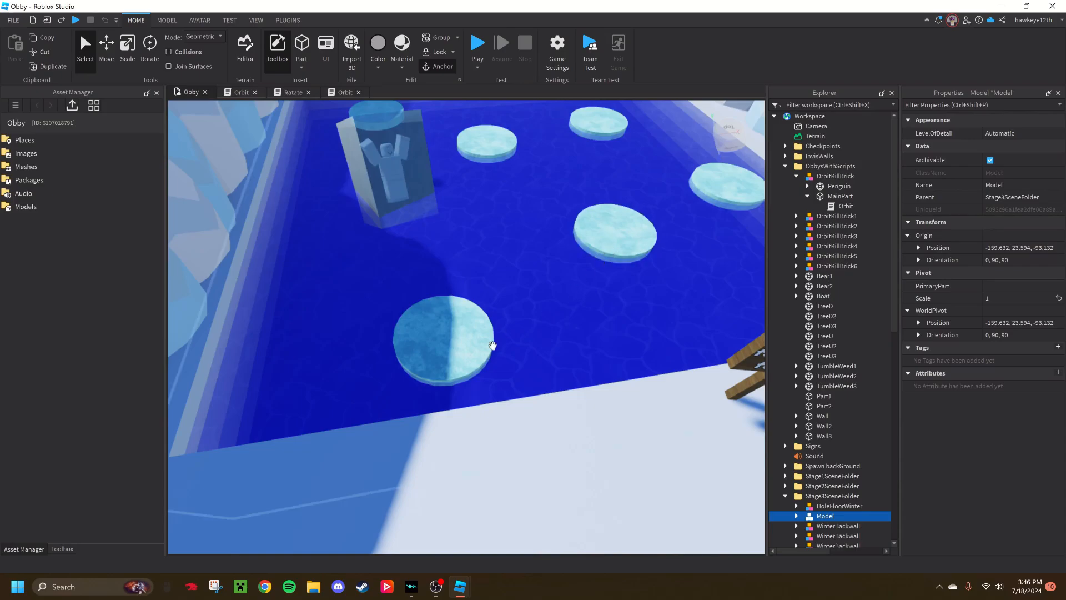
Step: Examine the winners' area past the floating ice platforms: the secret badge sign and the cases holding the carpet and the coil
{"action": "right_click_drag", "start_coordinate": [572, 337], "coordinate": [594, 361]}
{"action": "scroll", "coordinate": [457, 181], "scroll_direction": "up", "scroll_amount": 5}
{"action": "key", "text": "w"}
{"action": "key", "text": "s"}
{"action": "key", "text": "w"}
{"action": "right_click_drag", "start_coordinate": [528, 335], "coordinate": [528, 335]}
{"action": "key", "text": "s"}
{"action": "key", "text": "w"}
{"action": "right_click_drag", "start_coordinate": [448, 358], "coordinate": [448, 359]}
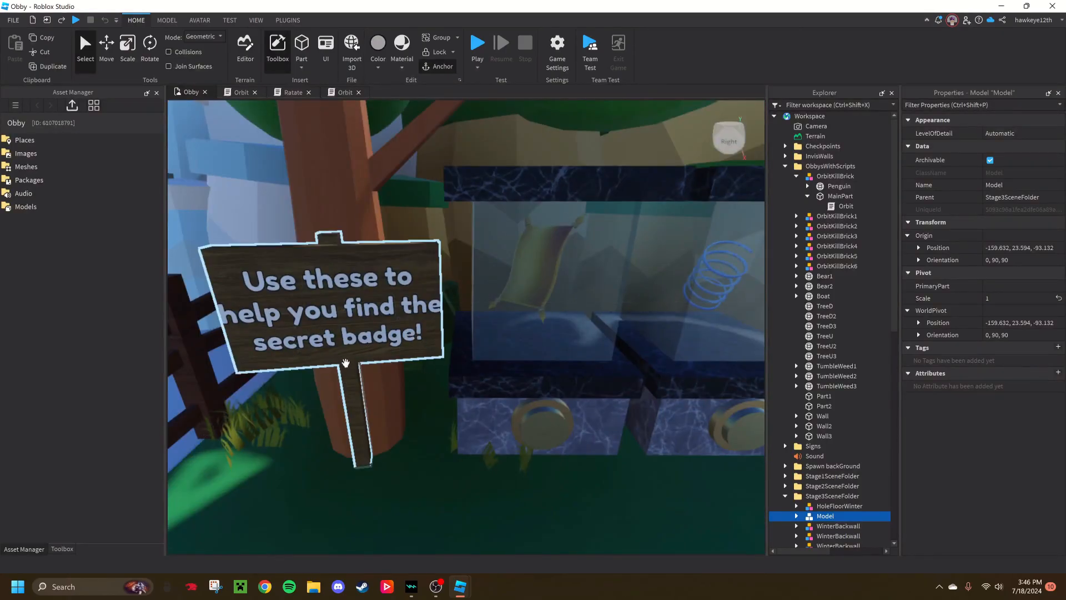
{"action": "key", "text": "s"}
{"action": "key", "text": "w"}
{"action": "key", "text": "d"}
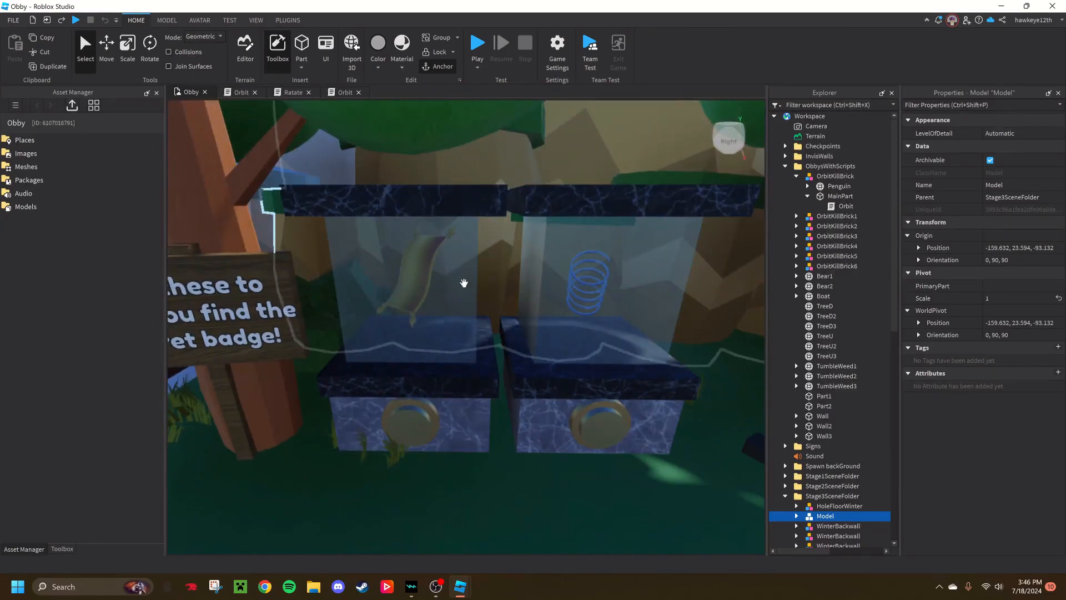
{"action": "right_click_drag", "start_coordinate": [395, 312], "coordinate": [424, 354]}
{"action": "key", "text": "w"}
{"action": "key", "text": "s"}
{"action": "key", "text": "d"}
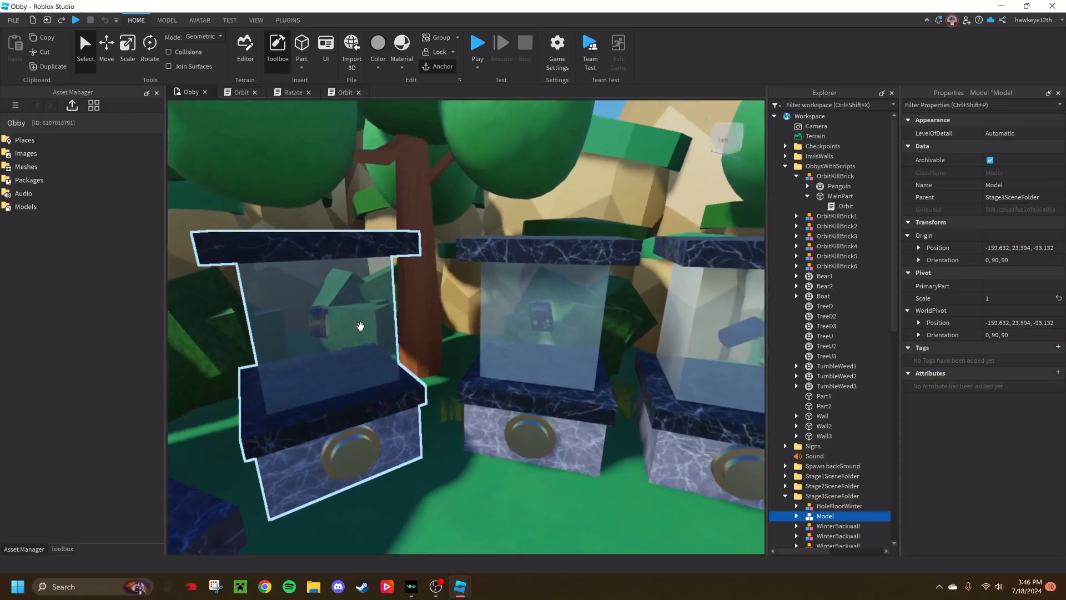
Step: Examine the remaining item display cases among the trees in the winners' area up close
{"action": "right_click_drag", "start_coordinate": [359, 326], "coordinate": [369, 326]}
{"action": "key", "text": "w"}
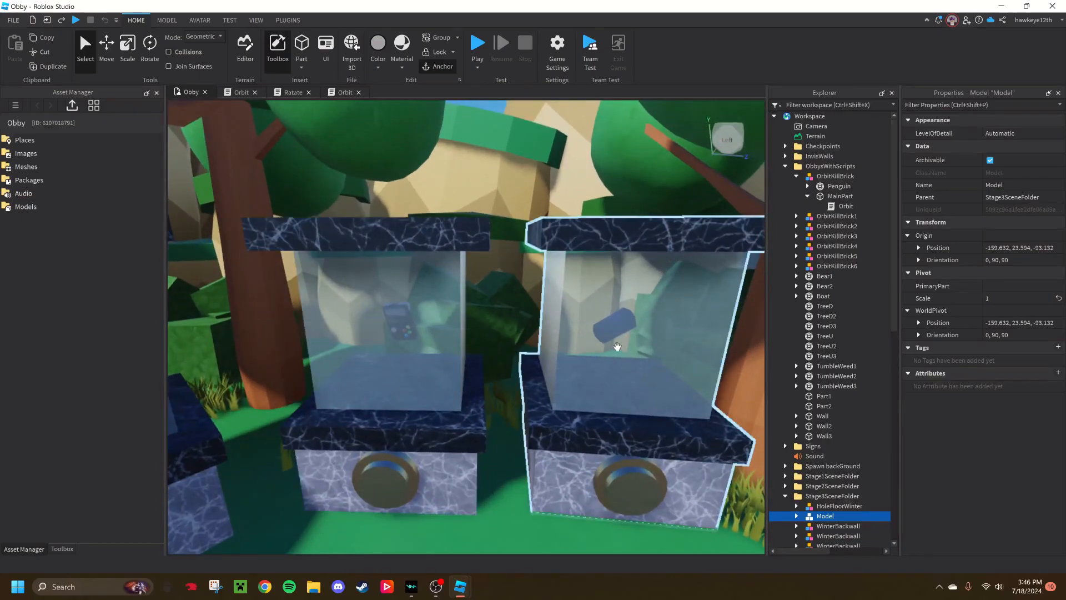
{"action": "scroll", "coordinate": [412, 326], "scroll_direction": "up", "scroll_amount": 5}
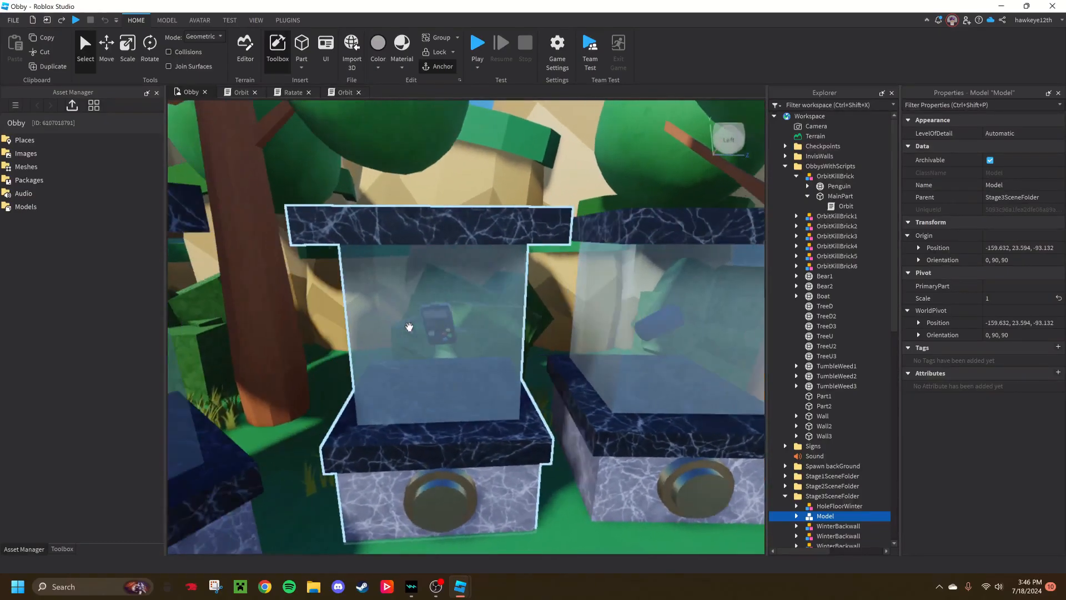
{"action": "scroll", "coordinate": [423, 314], "scroll_direction": "down", "scroll_amount": 4}
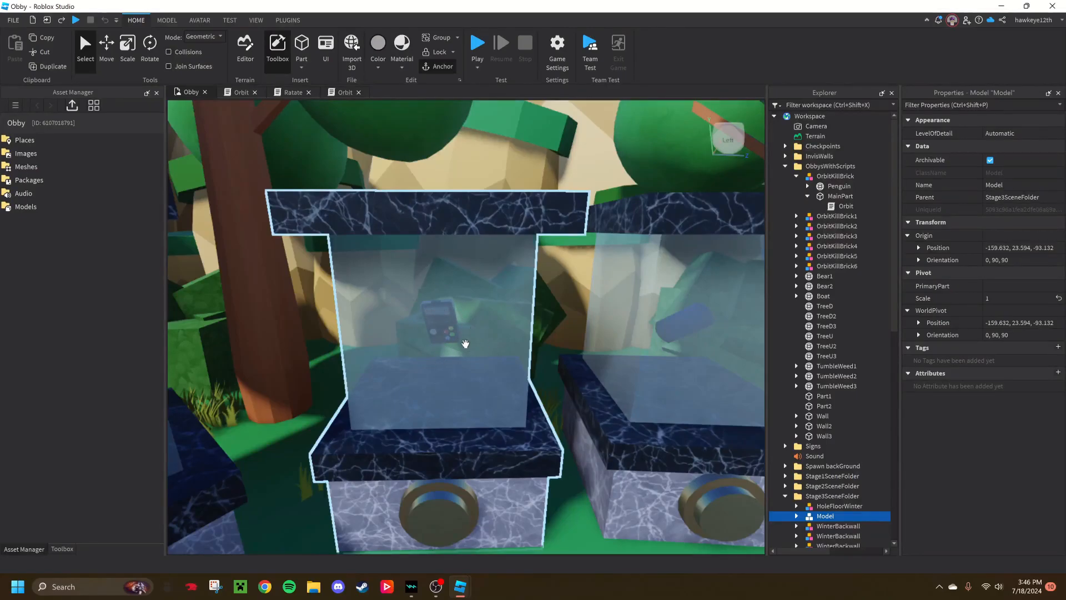
{"action": "key", "text": "d"}
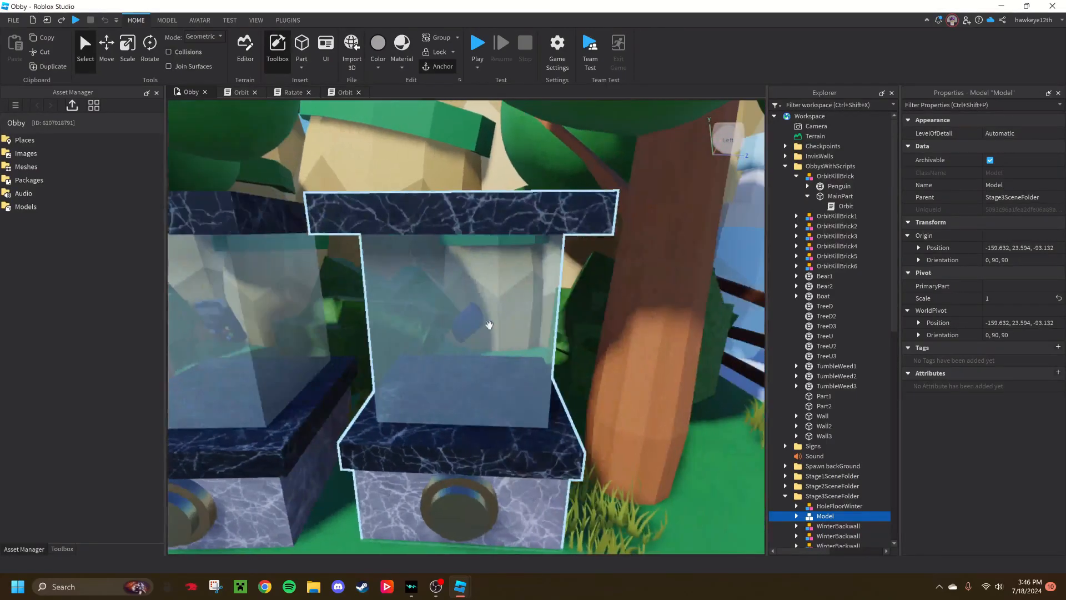
{"action": "key", "text": "a"}
{"action": "key", "text": "s"}
{"action": "right_click_drag", "start_coordinate": [655, 350], "coordinate": [578, 343]}
{"action": "key", "text": "w"}
{"action": "key", "text": "a"}
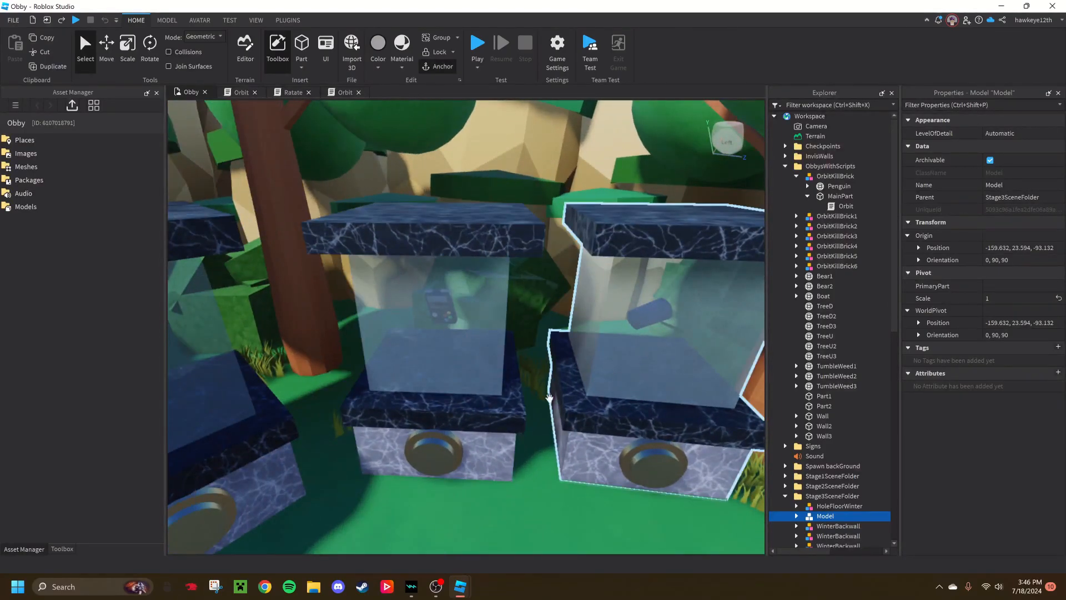
{"action": "key", "text": "a"}
{"action": "key", "text": "s"}
Step: Examine the winners' area statue with its subscribe plaque and the Top Donors board with its sign
{"action": "right_click_drag", "start_coordinate": [469, 410], "coordinate": [481, 421]}
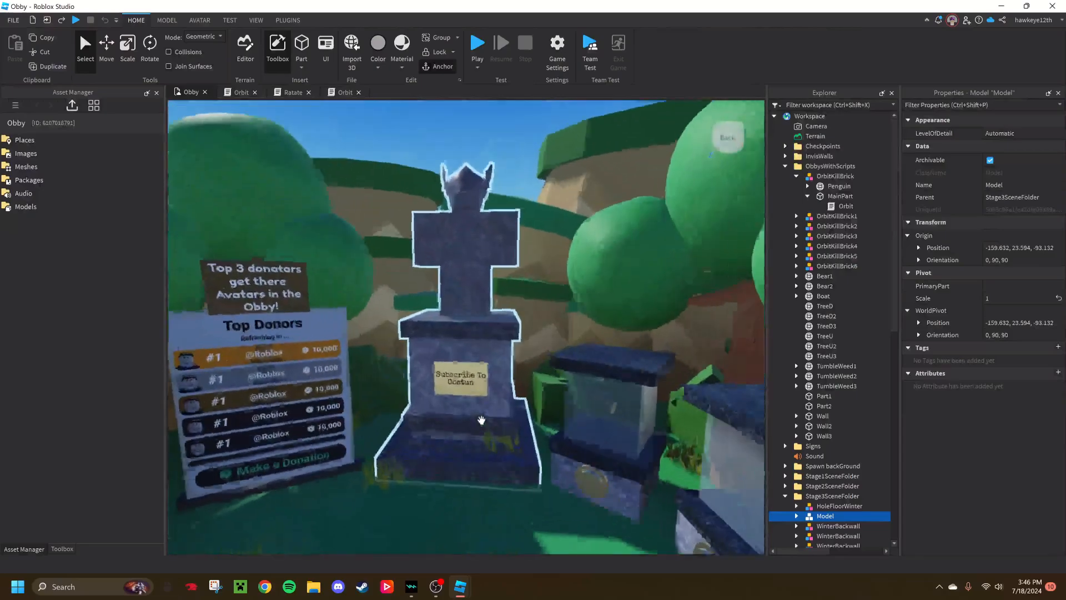
{"action": "key", "text": "w"}
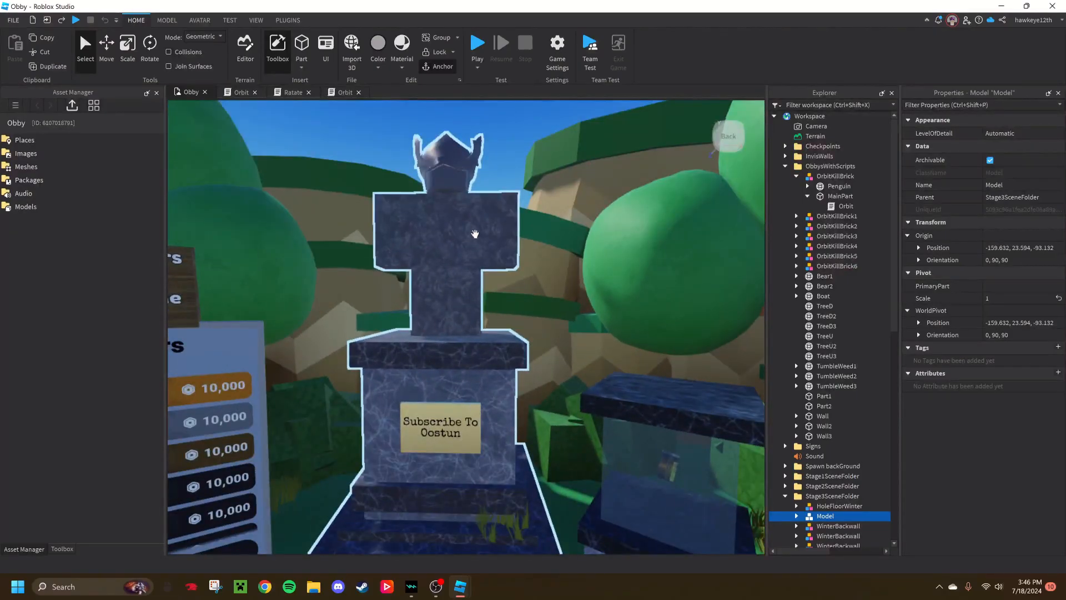
{"action": "key", "text": "s"}
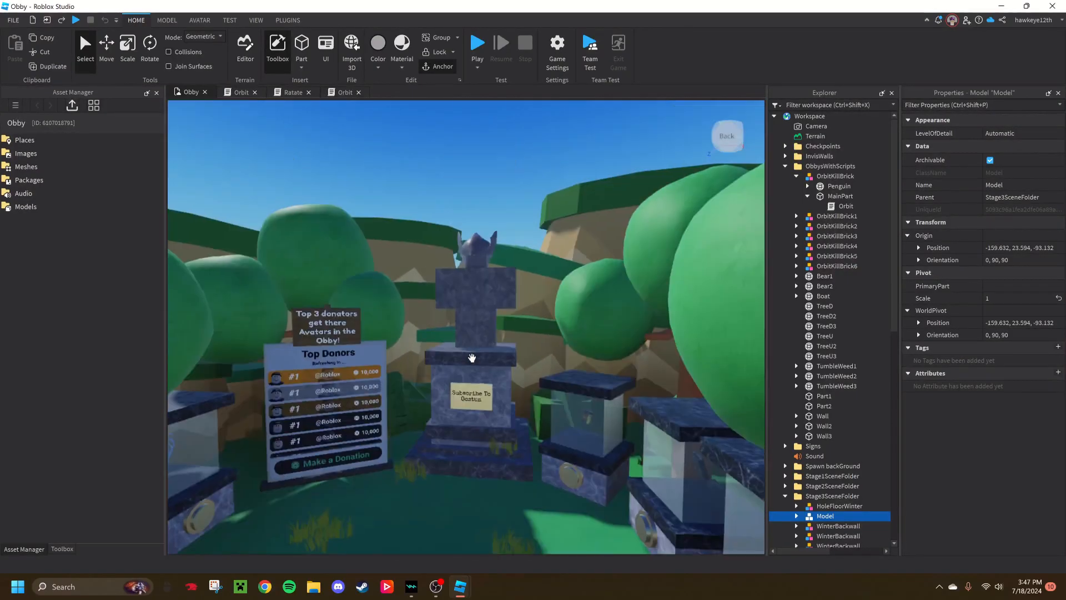
{"action": "right_click_drag", "start_coordinate": [472, 358], "coordinate": [490, 399]}
{"action": "key", "text": "w"}
{"action": "key", "text": "s"}
{"action": "key", "text": "w"}
{"action": "key", "text": "w"}
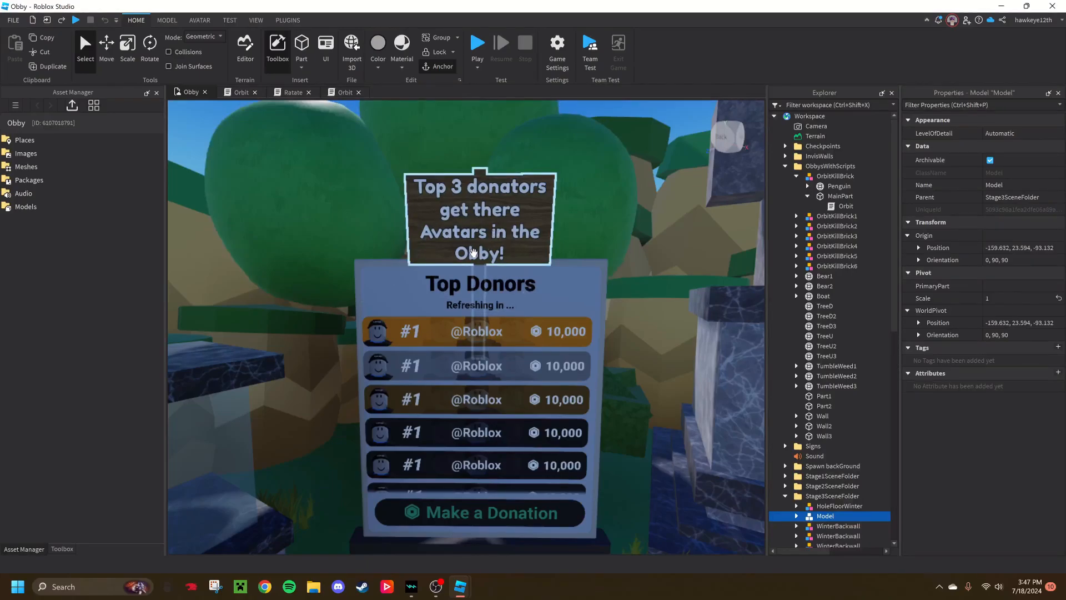
Step: Examine the figure frozen in the ice block among the floating platforms in the water
{"action": "right_click_drag", "start_coordinate": [454, 305], "coordinate": [485, 307]}
{"action": "key", "text": "s"}
{"action": "key", "text": "s"}
{"action": "key", "text": "w"}
{"action": "key", "text": "w"}
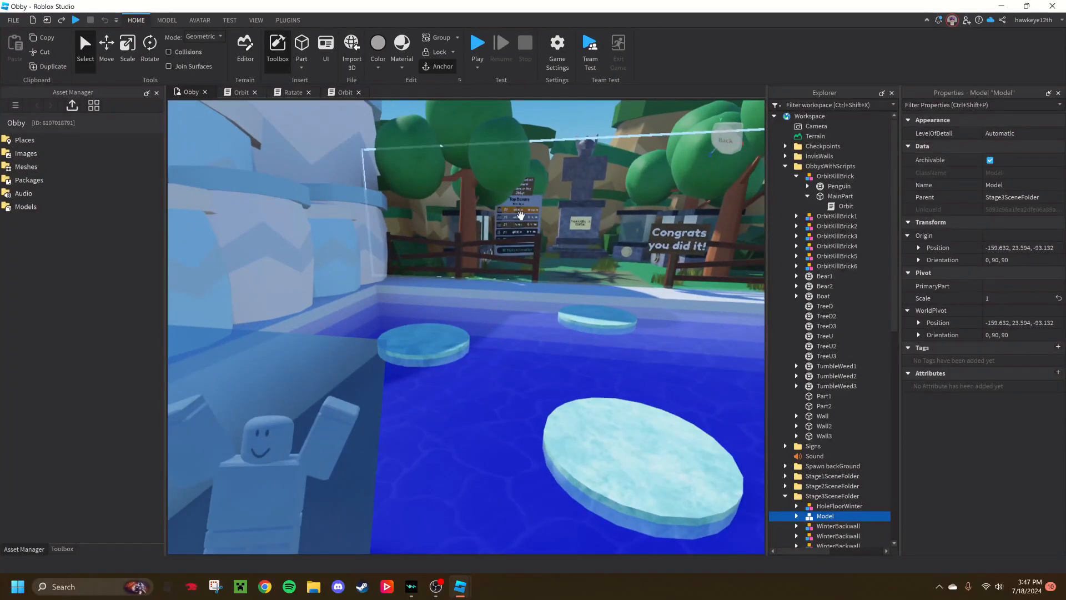
{"action": "key", "text": "s"}
{"action": "right_click_drag", "start_coordinate": [523, 212], "coordinate": [522, 216]}
{"action": "key", "text": "w"}
{"action": "right_click_drag", "start_coordinate": [506, 378], "coordinate": [506, 378]}
{"action": "key", "text": "s"}
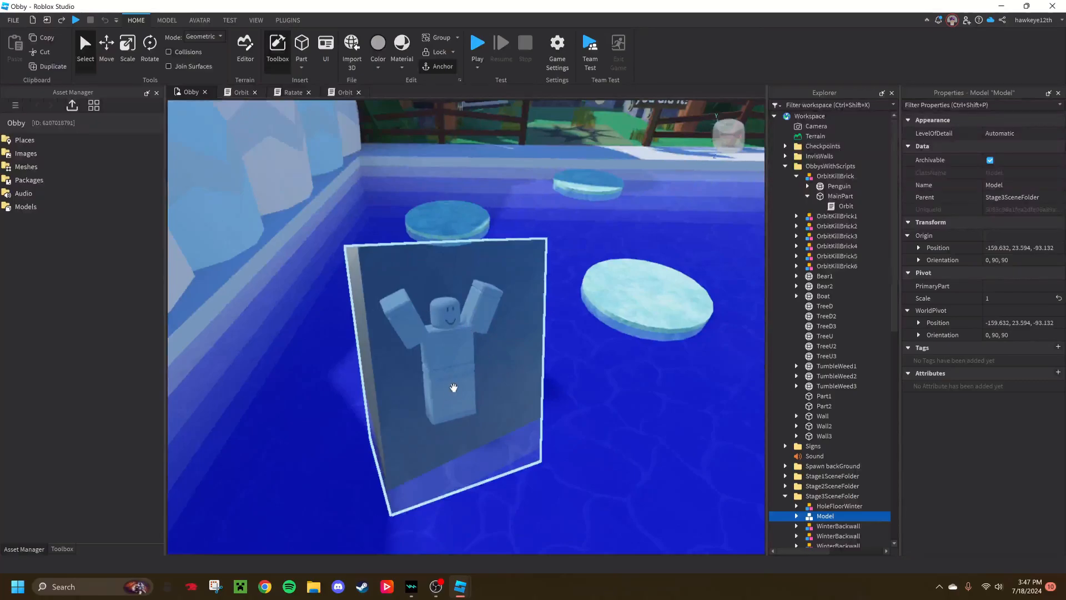
{"action": "key", "text": "s"}
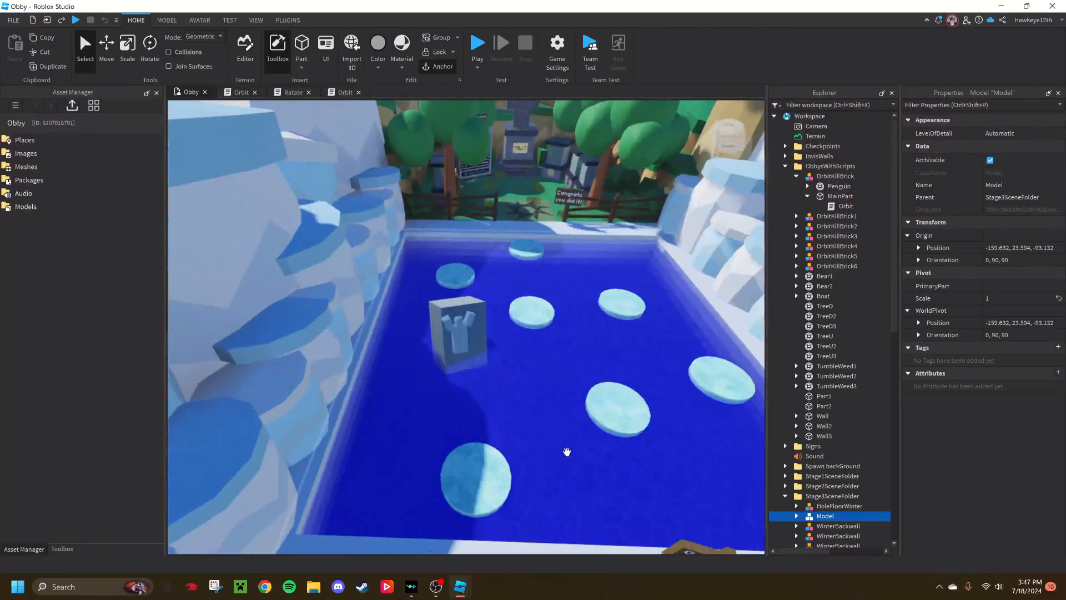
Step: Examine the character figure lying among the spikes and pillars of the desert pit
{"action": "right_click_drag", "start_coordinate": [611, 347], "coordinate": [532, 395]}
{"action": "key", "text": "w"}
{"action": "key", "text": "w"}
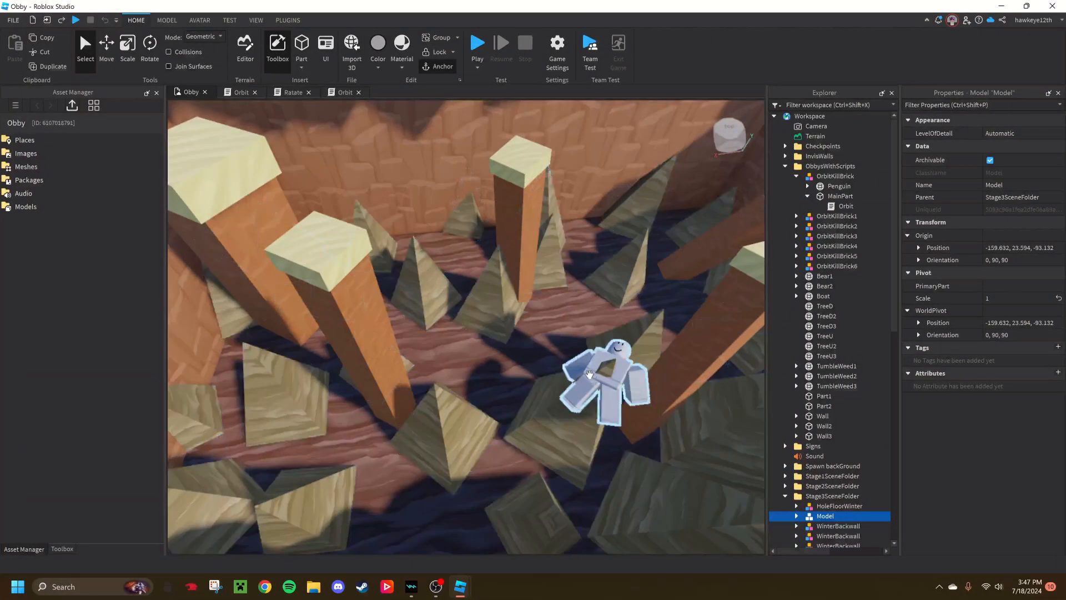
{"action": "key", "text": "s"}
Step: Examine an ice penguin in its Santa hat up close, from the front and from the side
{"action": "right_click_drag", "start_coordinate": [585, 373], "coordinate": [459, 391]}
{"action": "key", "text": "w"}
{"action": "key", "text": "w"}
{"action": "key", "text": "w"}
{"action": "key", "text": "a"}
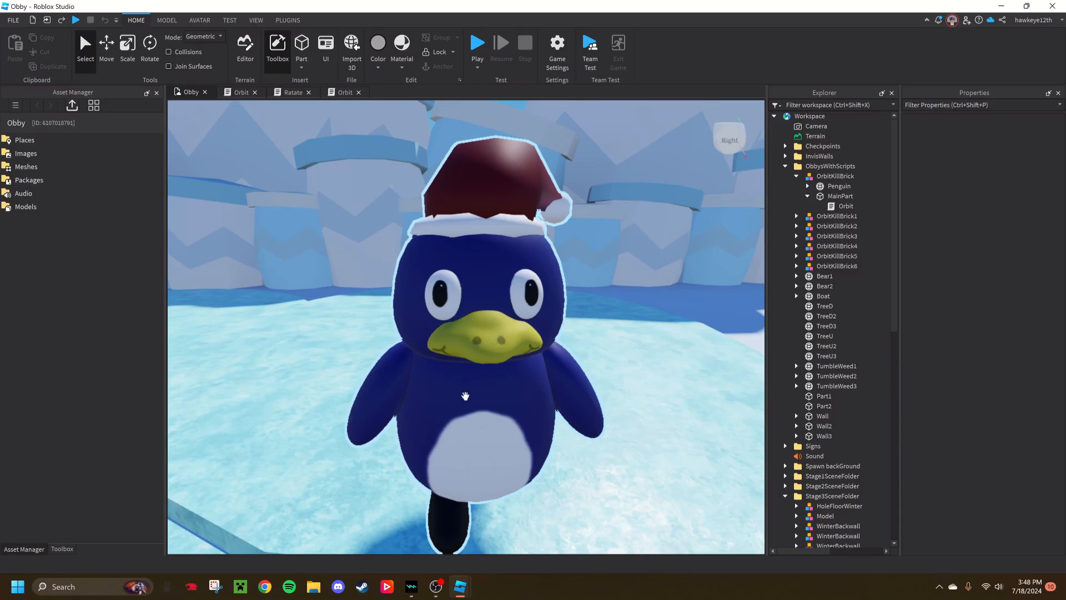
{"action": "key", "text": "s"}
{"action": "key", "text": "w"}
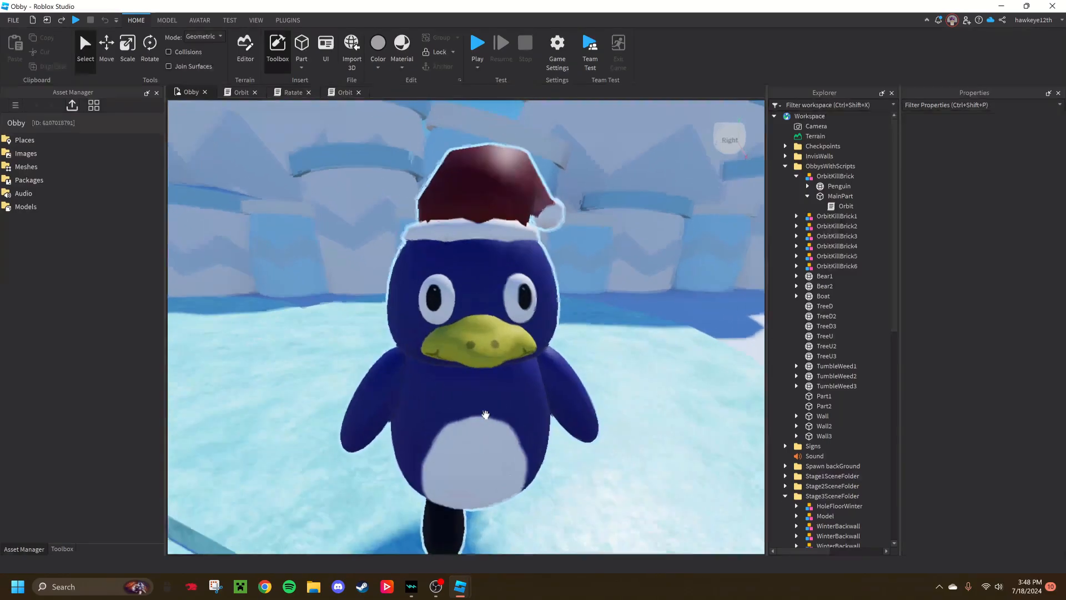
{"action": "key", "text": "d"}
{"action": "right_click_drag", "start_coordinate": [485, 415], "coordinate": [536, 404]}
{"action": "key", "text": "d"}
{"action": "key", "text": "a"}
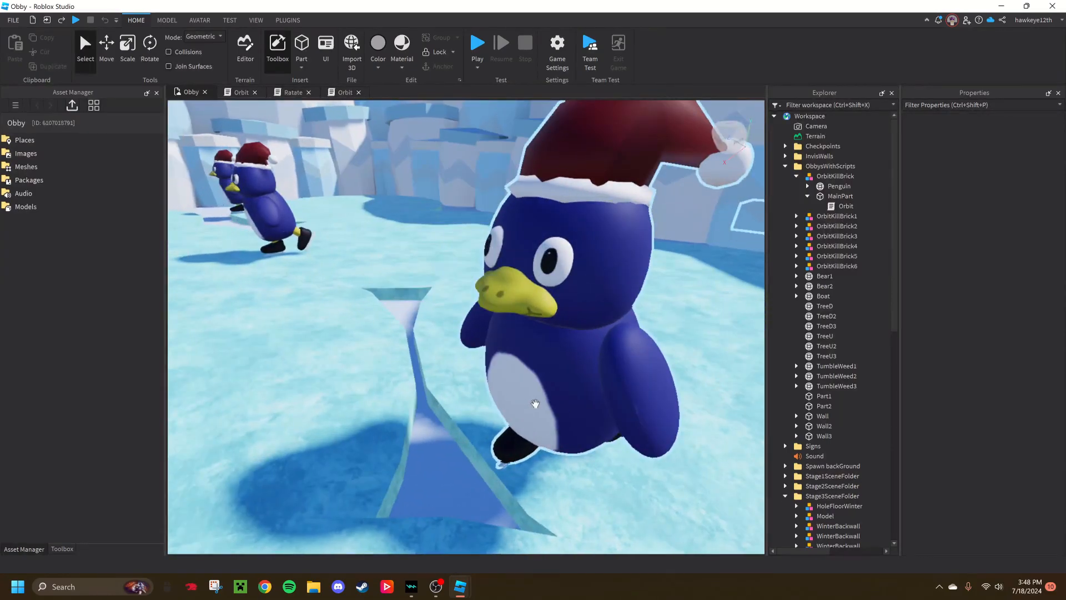
{"action": "key", "text": "s"}
{"action": "key", "text": "a"}
Step: Examine the route from the desert back through the forest, past the fallen logs to the bear cave area
{"action": "right_click_drag", "start_coordinate": [488, 376], "coordinate": [490, 379]}
{"action": "key", "text": "w"}
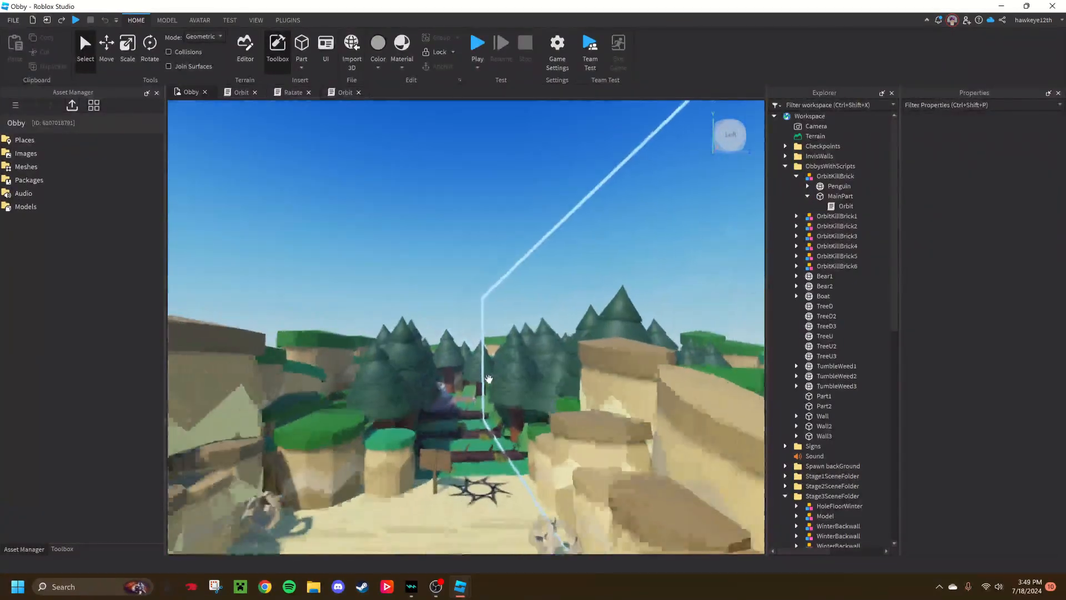
{"action": "key", "text": "w"}
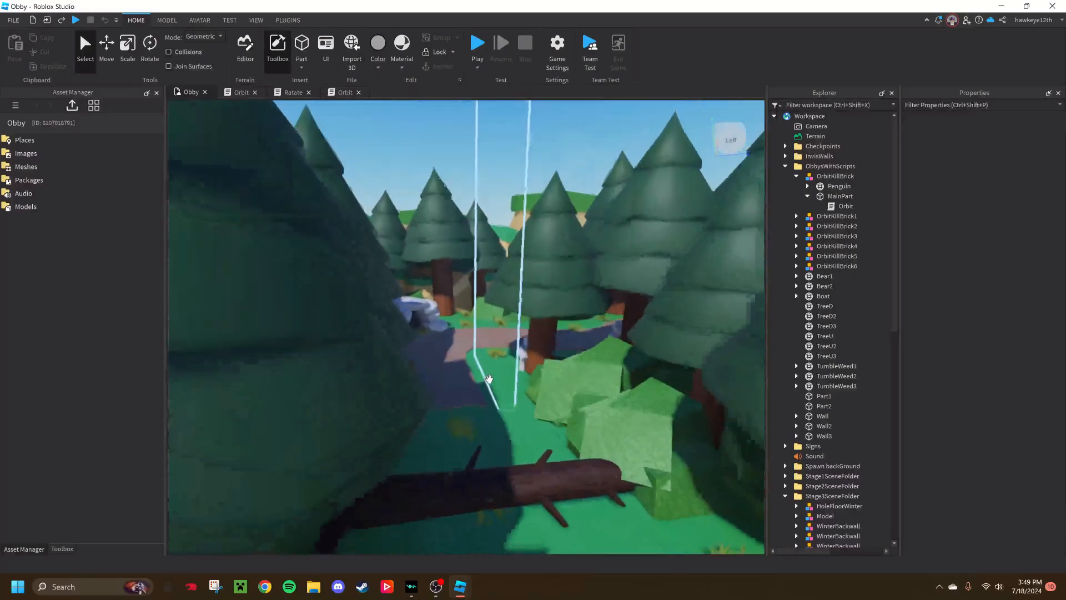
{"action": "key", "text": "w"}
{"action": "right_click_drag", "start_coordinate": [490, 379], "coordinate": [489, 380]}
{"action": "key", "text": "w"}
{"action": "key", "text": "s"}
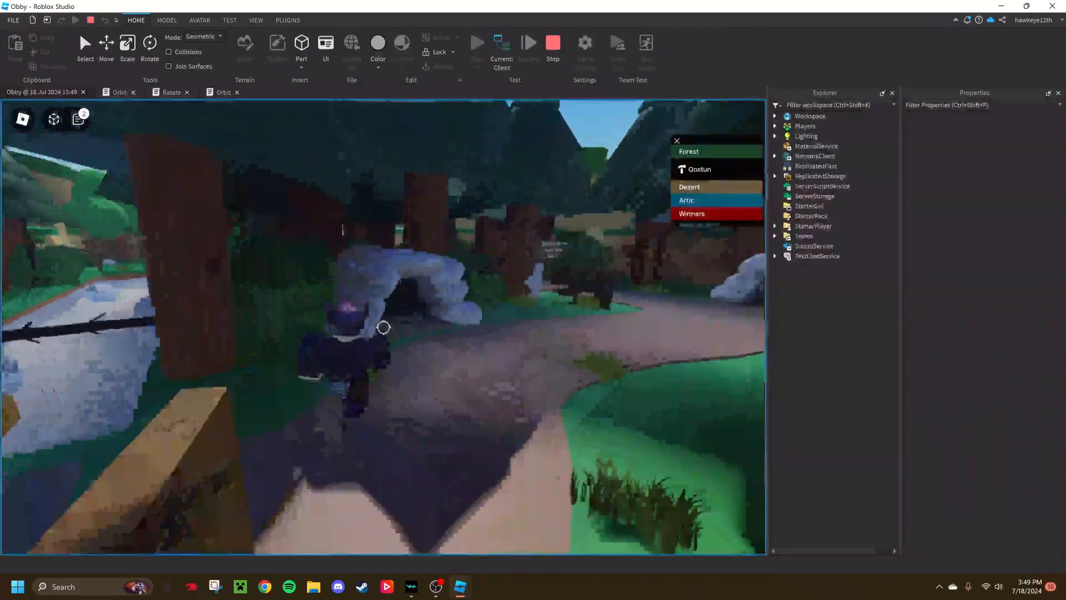
Step: Playtest the forest stage by walking the avatar along the path around the bear caves and watching the moving bears
{"action": "key", "text": "w"}
{"action": "key", "text": "s"}
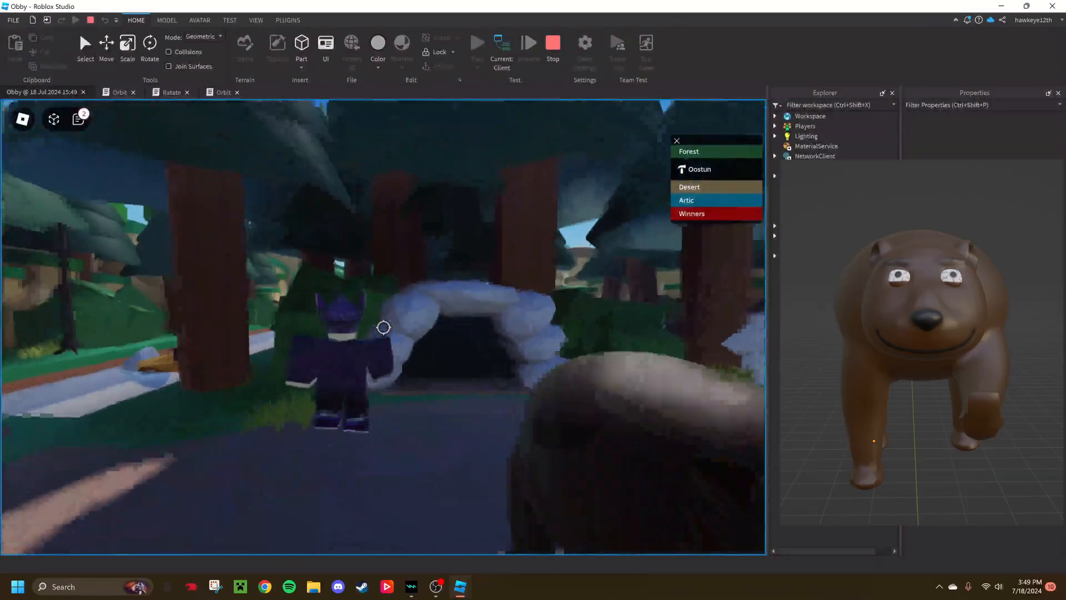
{"action": "key", "text": "w"}
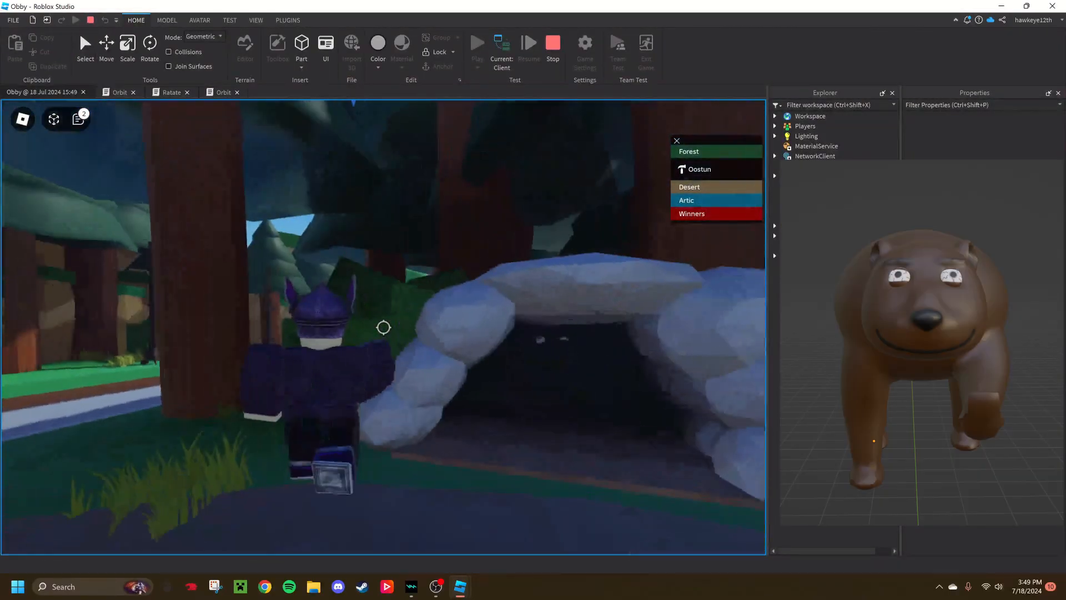
{"action": "key", "text": "s"}
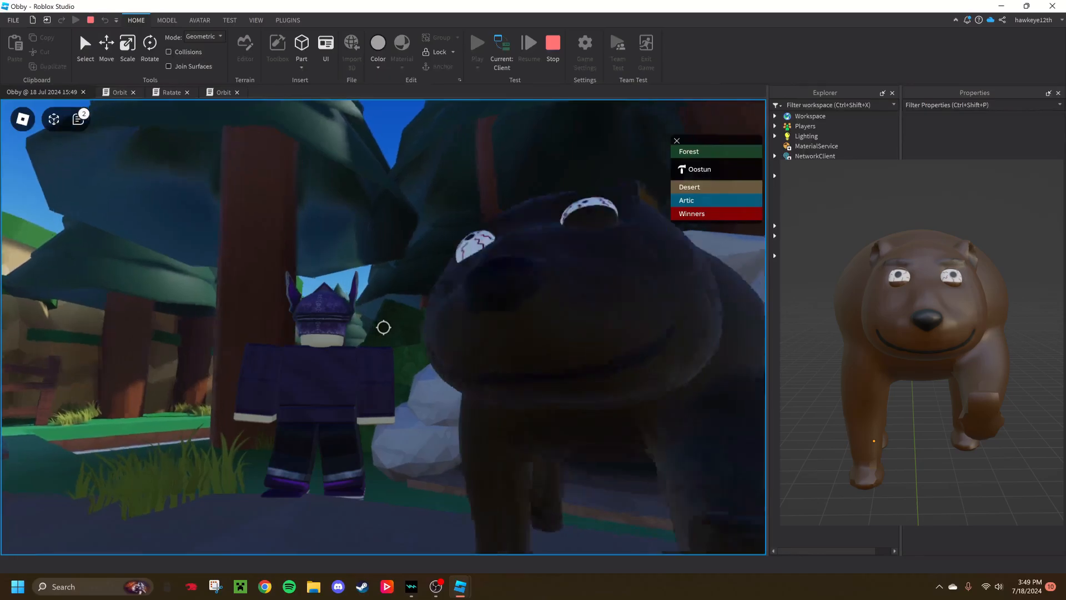
{"action": "key", "text": "s"}
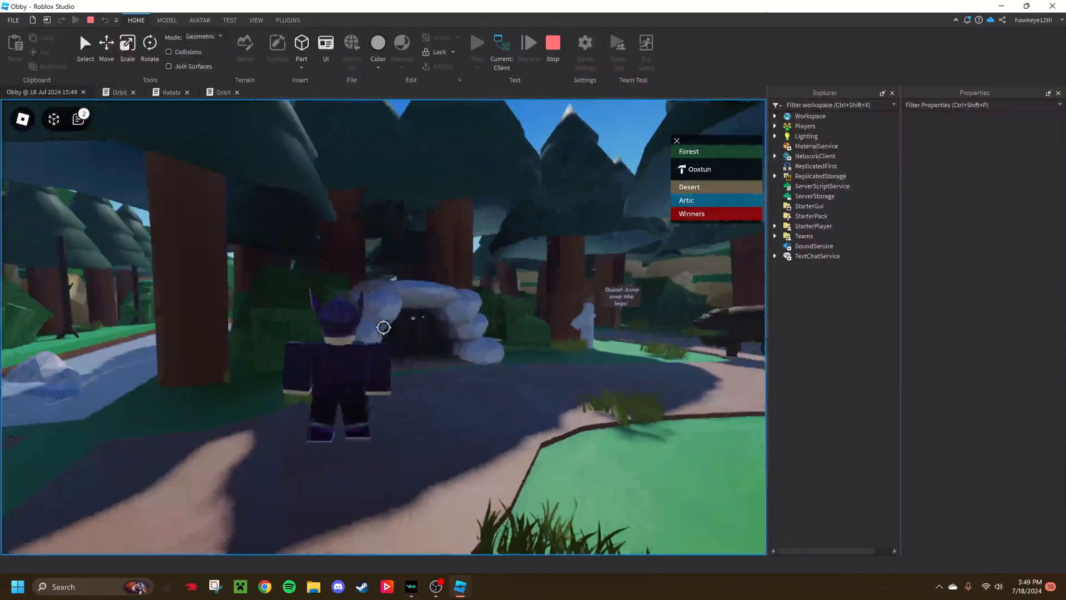
{"action": "scroll", "coordinate": [383, 327], "scroll_direction": "up", "scroll_amount": 3}
{"action": "key", "text": "w"}
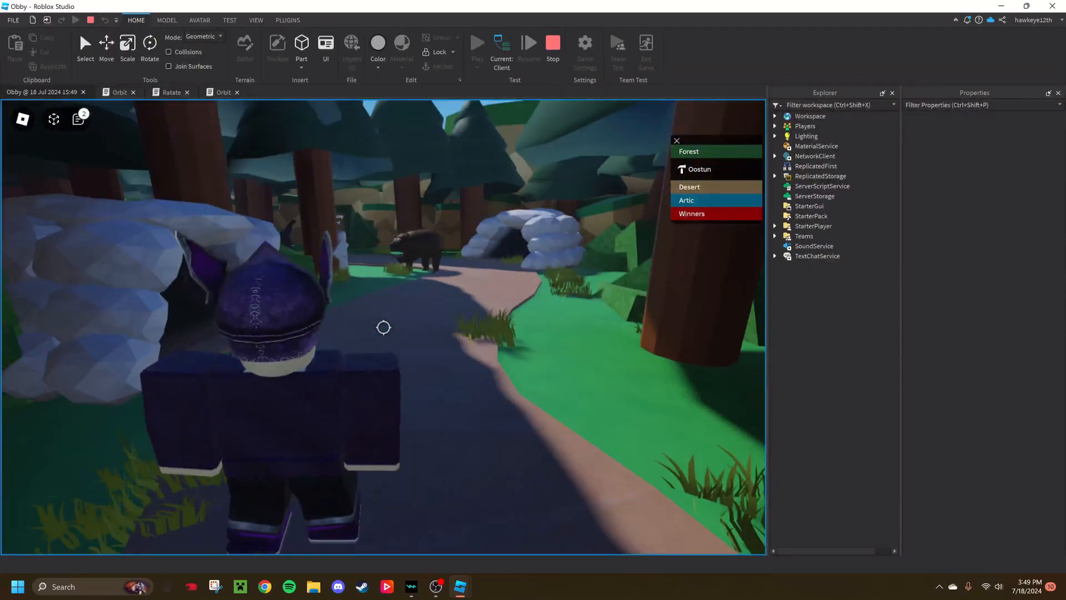
{"action": "key", "text": "s"}
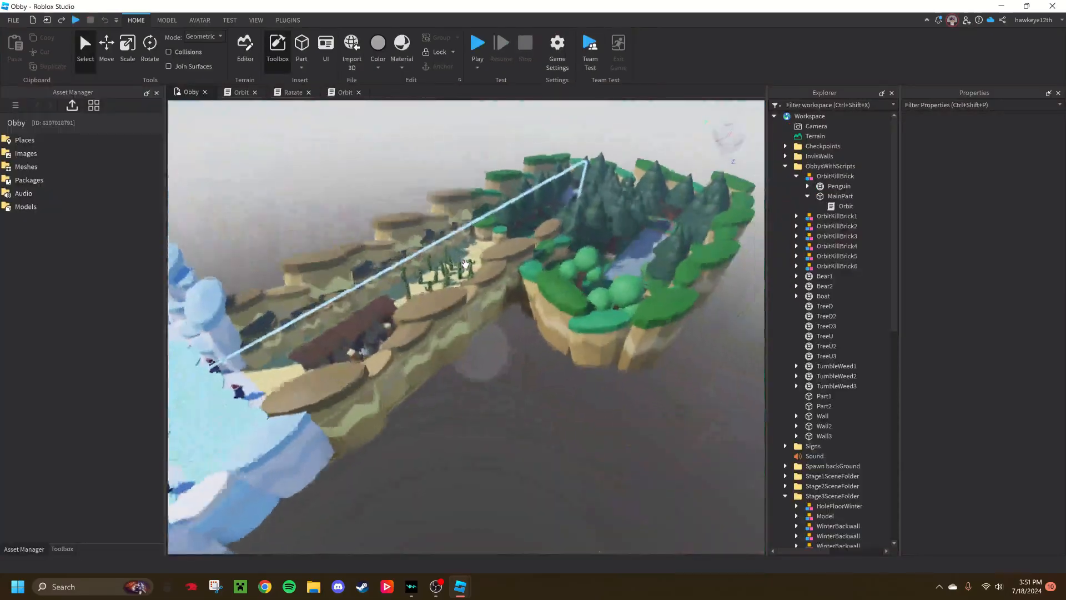
Step: View the whole obby map from above, from the forest and desert to the winter stage and winners' area
{"action": "scroll", "coordinate": [465, 264], "scroll_direction": "down", "scroll_amount": 3}
{"action": "right_click_drag", "start_coordinate": [465, 265], "coordinate": [471, 267]}
{"action": "key", "text": "a"}
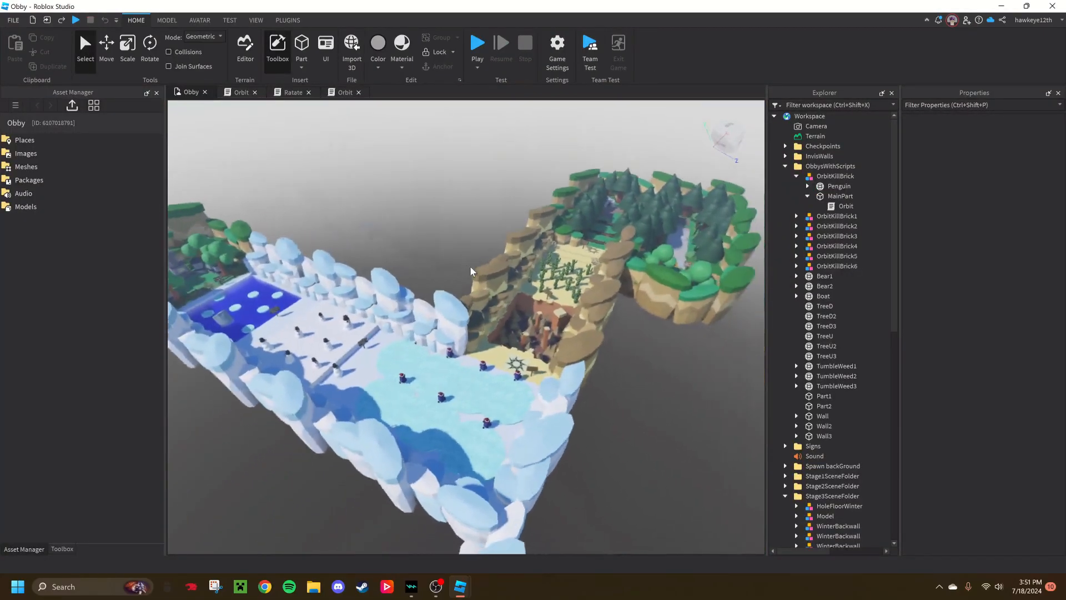
{"action": "key", "text": "a"}
{"action": "key", "text": "d"}
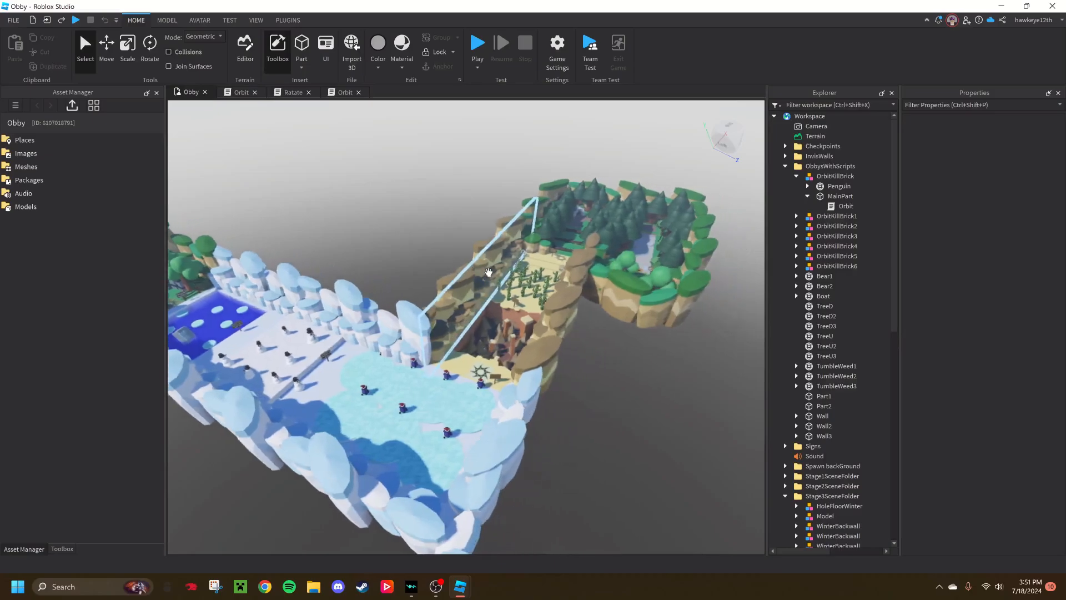
{"action": "key", "text": "s"}
{"action": "right_click_drag", "start_coordinate": [489, 272], "coordinate": [453, 277]}
{"action": "key", "text": "s"}
{"action": "key", "text": "a"}
{"action": "key", "text": "d"}
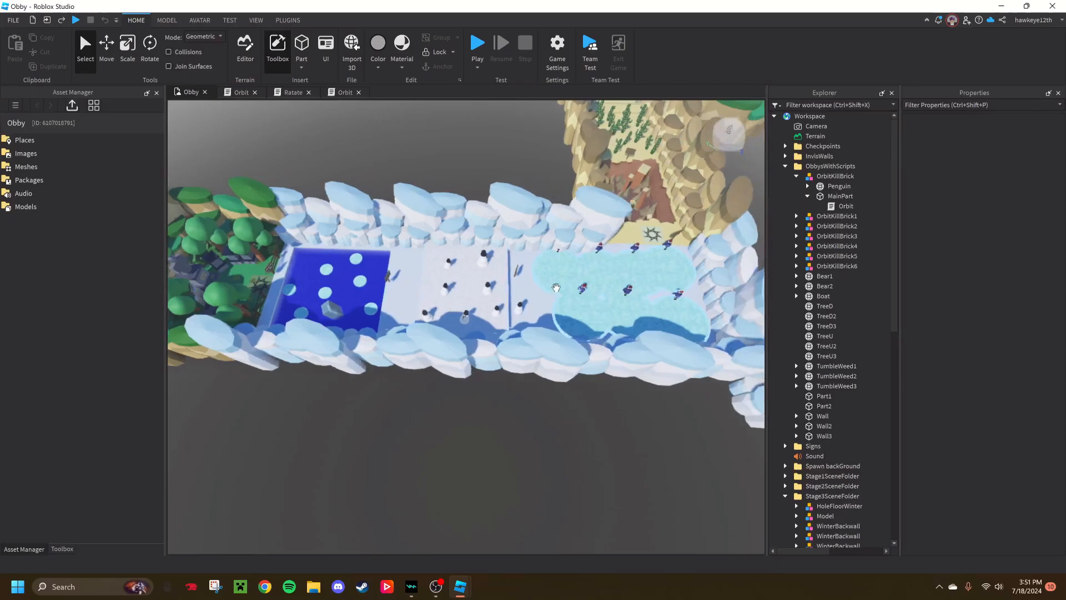
{"action": "key", "text": "a"}
{"action": "key", "text": "d"}
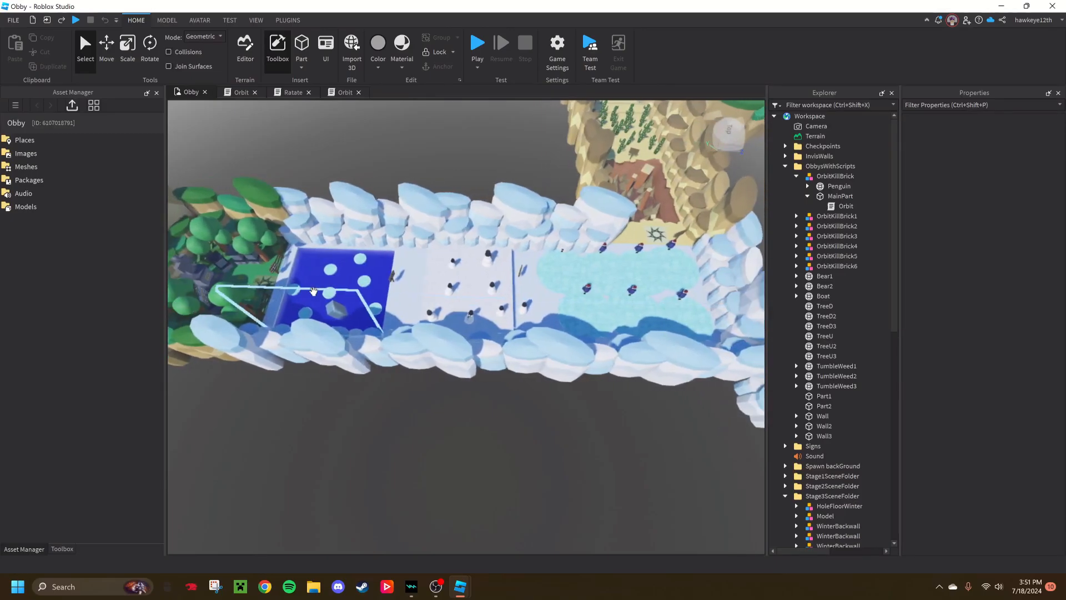
{"action": "key", "text": "a"}
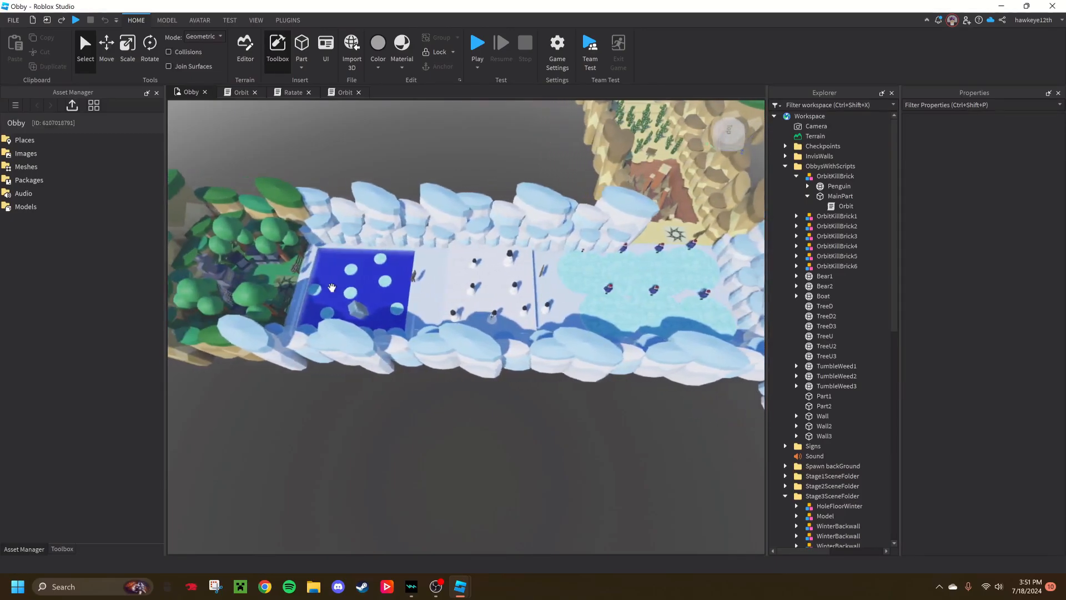
{"action": "key", "text": "d"}
Step: Review the overall map layout from other high angles, looking along the winter stage beside the desert spike pit
{"action": "right_click_drag", "start_coordinate": [556, 295], "coordinate": [510, 325]}
{"action": "right_click_drag", "start_coordinate": [510, 326], "coordinate": [473, 367]}
{"action": "key", "text": "w"}
{"action": "key", "text": "w"}
{"action": "key", "text": "s"}
{"action": "right_click_drag", "start_coordinate": [530, 343], "coordinate": [481, 371]}
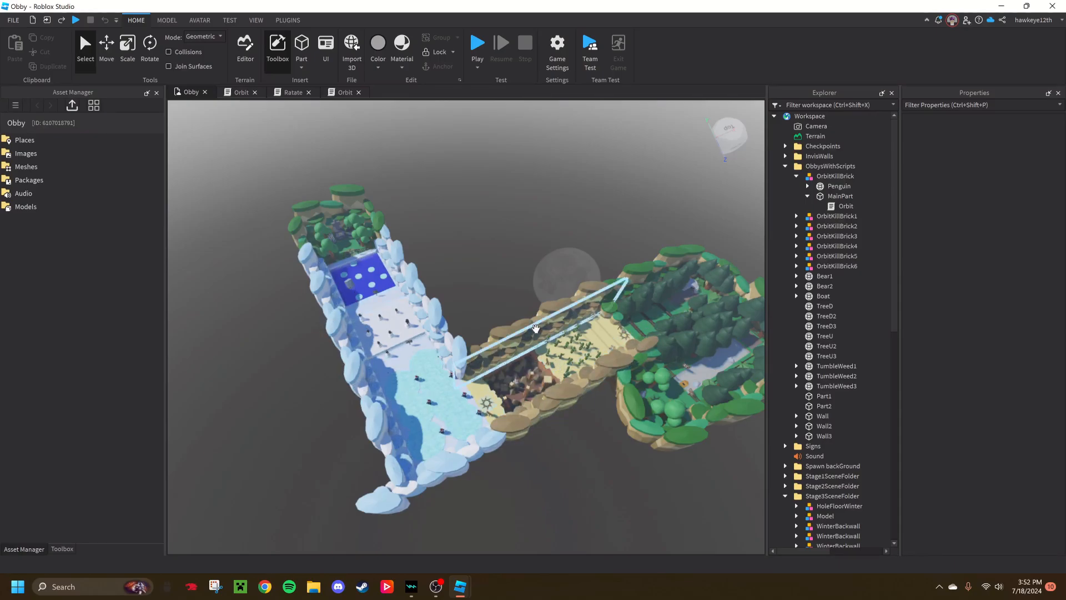
{"action": "right_click_drag", "start_coordinate": [536, 329], "coordinate": [531, 295]}
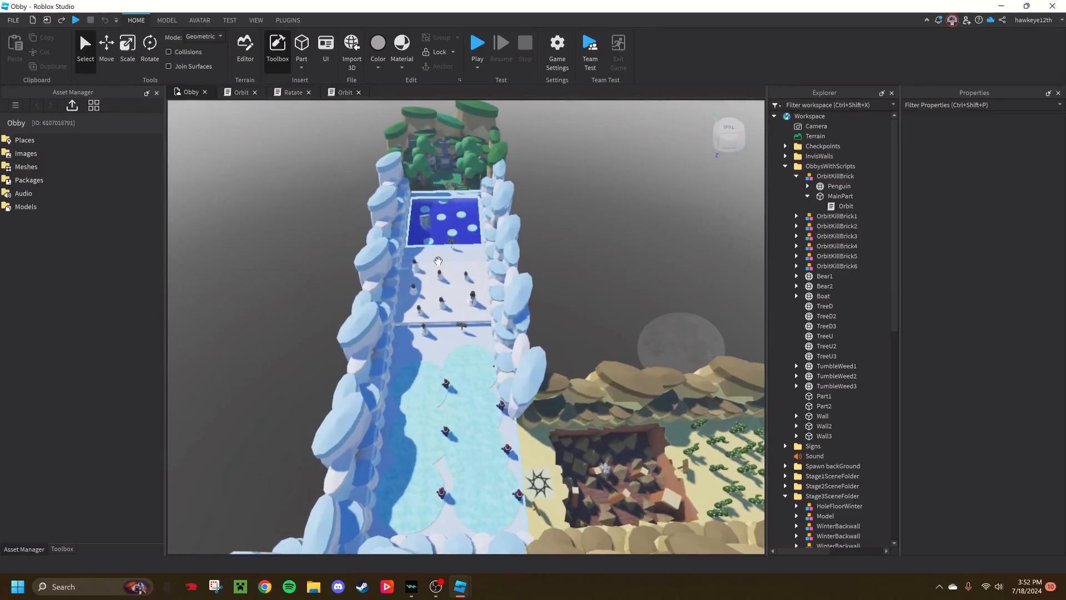
Step: View the winter stage from above, moving past the snowmen and floating ice platforms towards the winners' area
{"action": "key", "text": "w"}
{"action": "right_click_drag", "start_coordinate": [440, 290], "coordinate": [476, 411]}
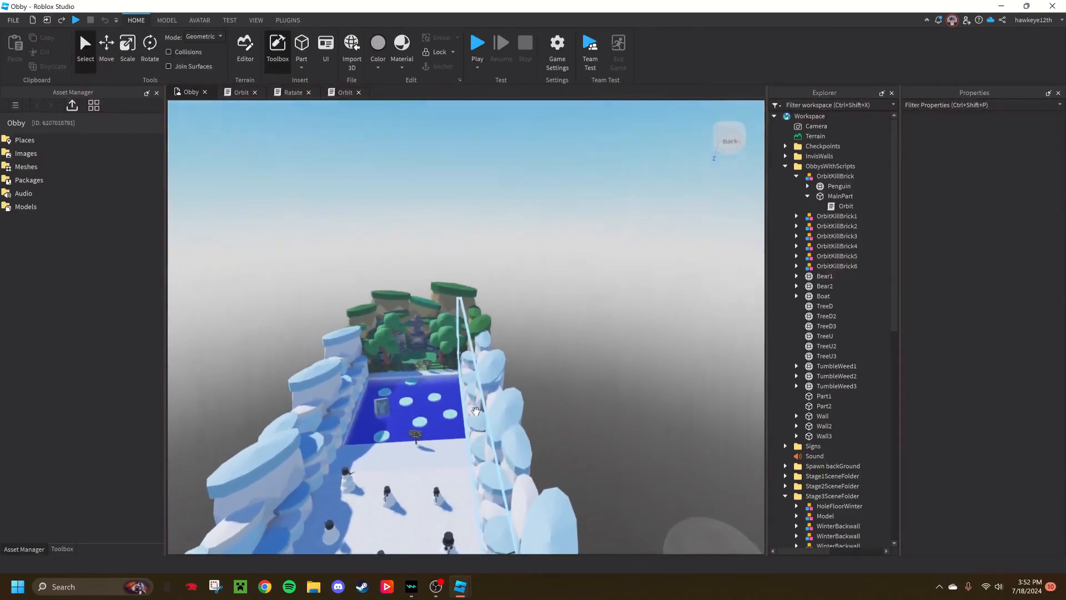
{"action": "key", "text": "w"}
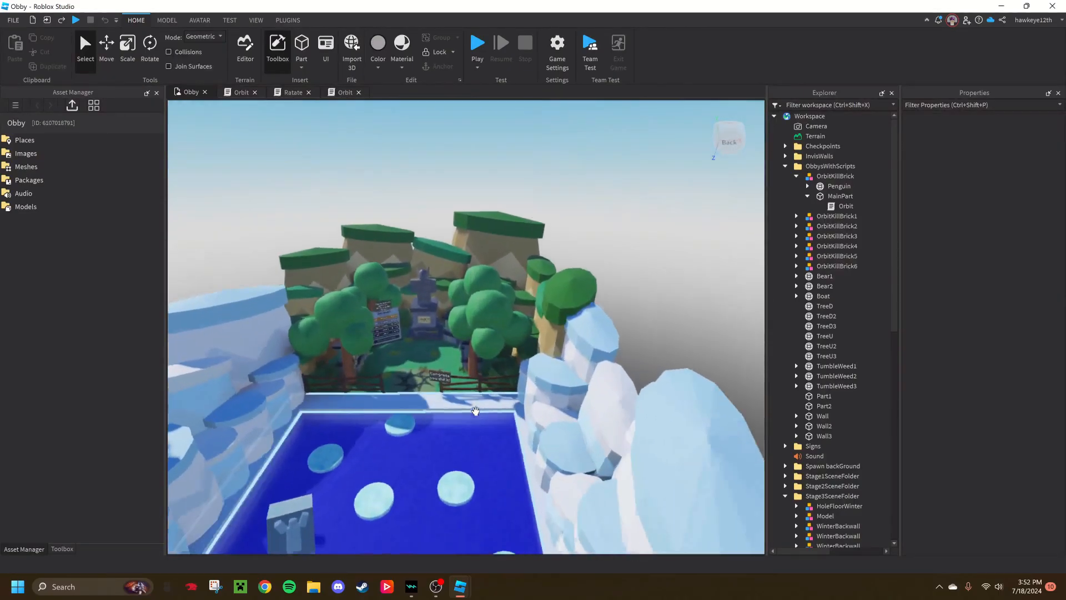
{"action": "key", "text": "w"}
{"action": "key", "text": "s"}
{"action": "right_click_drag", "start_coordinate": [476, 411], "coordinate": [476, 411]}
{"action": "right_click_drag", "start_coordinate": [476, 191], "coordinate": [477, 191]}
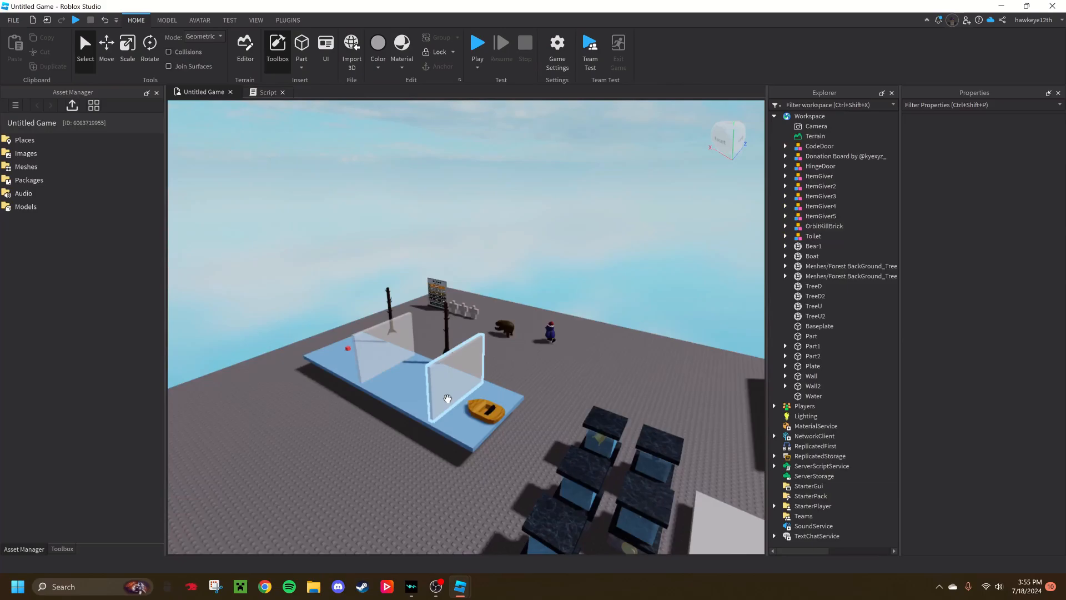
Step: Examine the Untitled Game test place from several angles, covering the water slab, walls, boat, trees, bear, penguin and donation board
{"action": "right_click_drag", "start_coordinate": [438, 427], "coordinate": [558, 415]}
{"action": "key", "text": "a"}
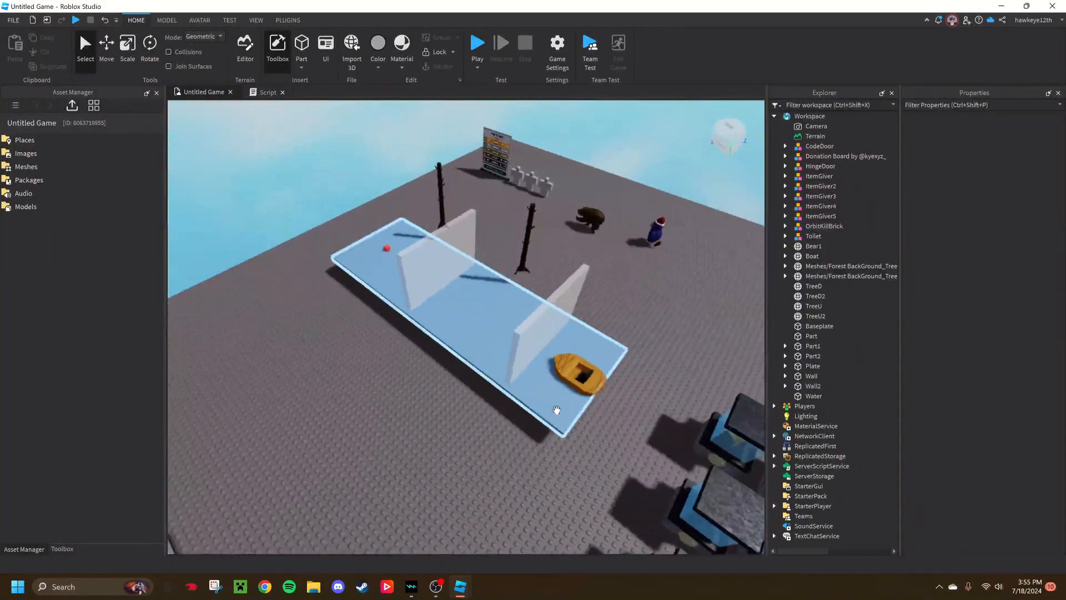
{"action": "right_click_drag", "start_coordinate": [429, 325], "coordinate": [513, 402]}
{"action": "key", "text": "a"}
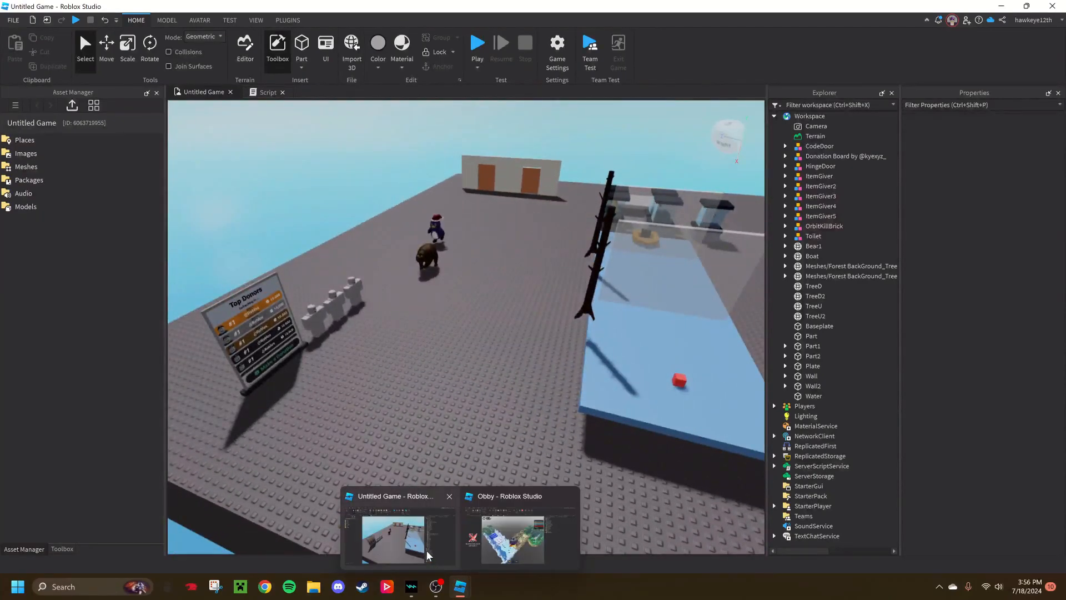
Step: Switch to the running Obby playtest and fly the avatar on the carpet over the winter stage to the winners' area
{"action": "left_click", "coordinate": [519, 538]}
{"action": "key", "text": "w"}
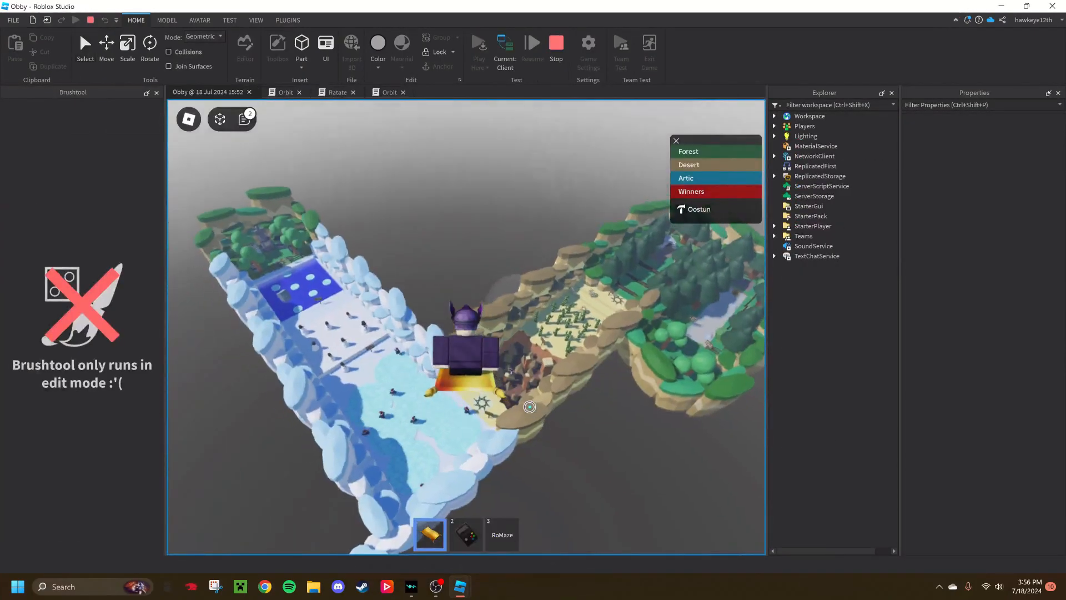
{"action": "right_click_drag", "start_coordinate": [434, 314], "coordinate": [430, 312]}
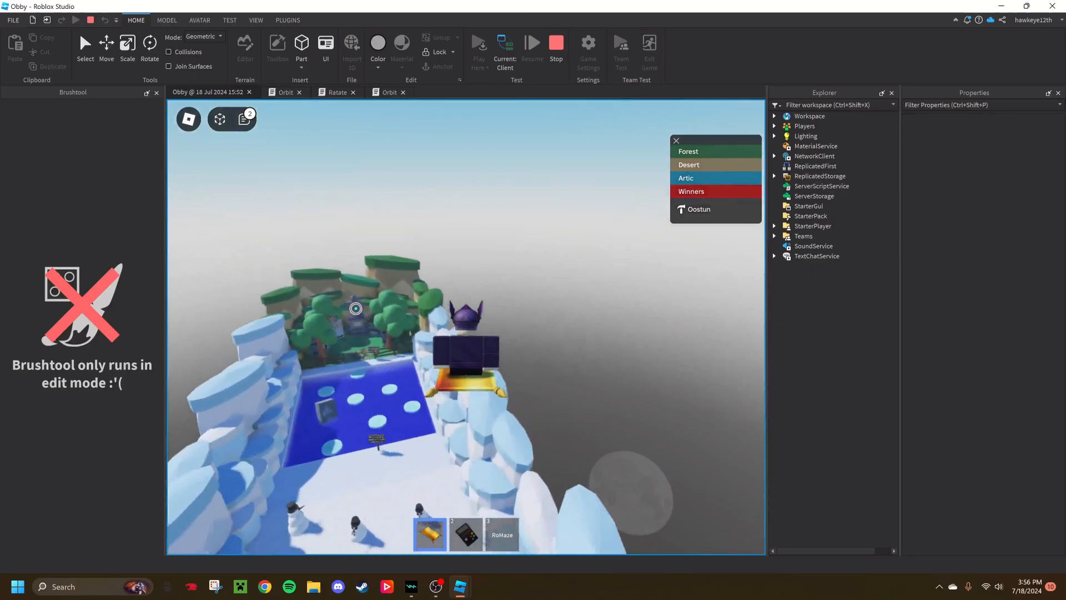
{"action": "key", "text": "w"}
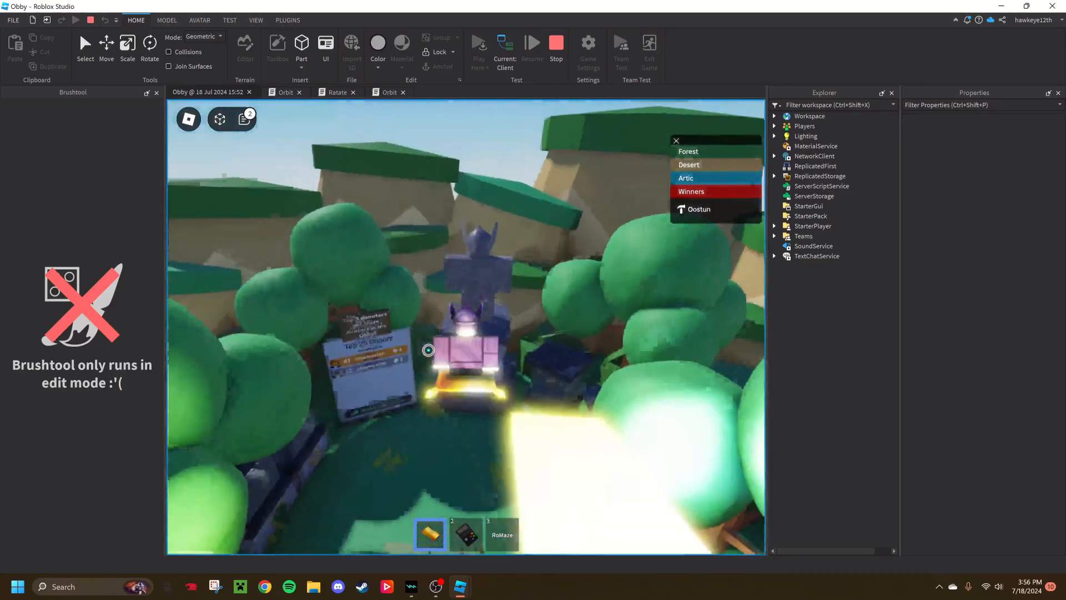
{"action": "key", "text": "s"}
Step: Put away the flying carpet and walk the avatar on the snow beside the floating ice platforms to view that obstacle
{"action": "right_click_drag", "start_coordinate": [429, 350], "coordinate": [475, 331]}
{"action": "key", "text": "w"}
{"action": "key", "text": "1"}
{"action": "key", "text": "d"}
{"action": "key", "text": "w"}
{"action": "right_click_drag", "start_coordinate": [544, 345], "coordinate": [544, 345]}
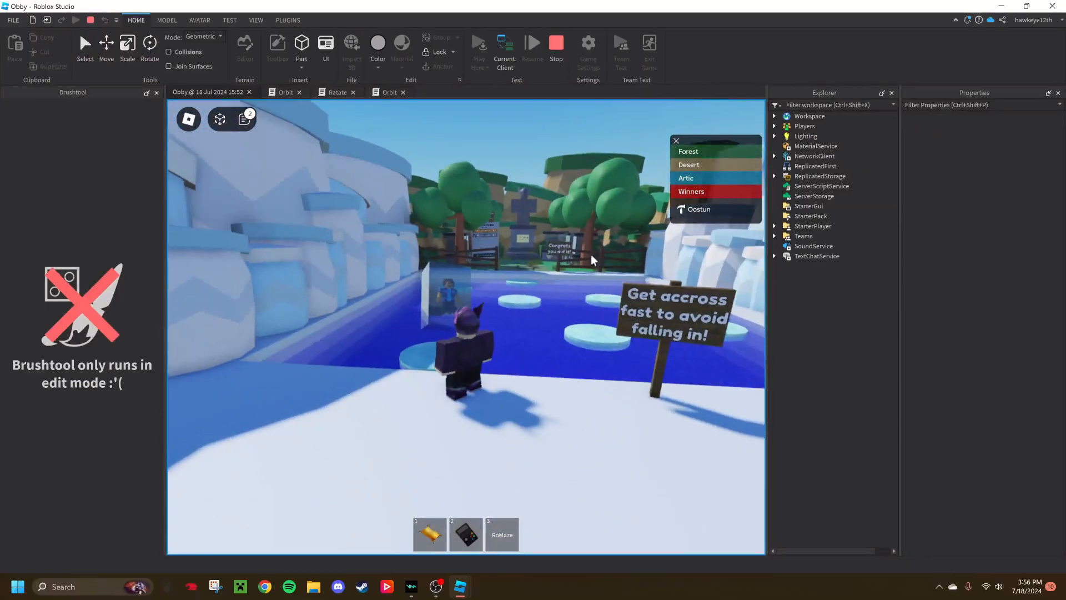
{"action": "right_click_drag", "start_coordinate": [595, 276], "coordinate": [595, 277]}
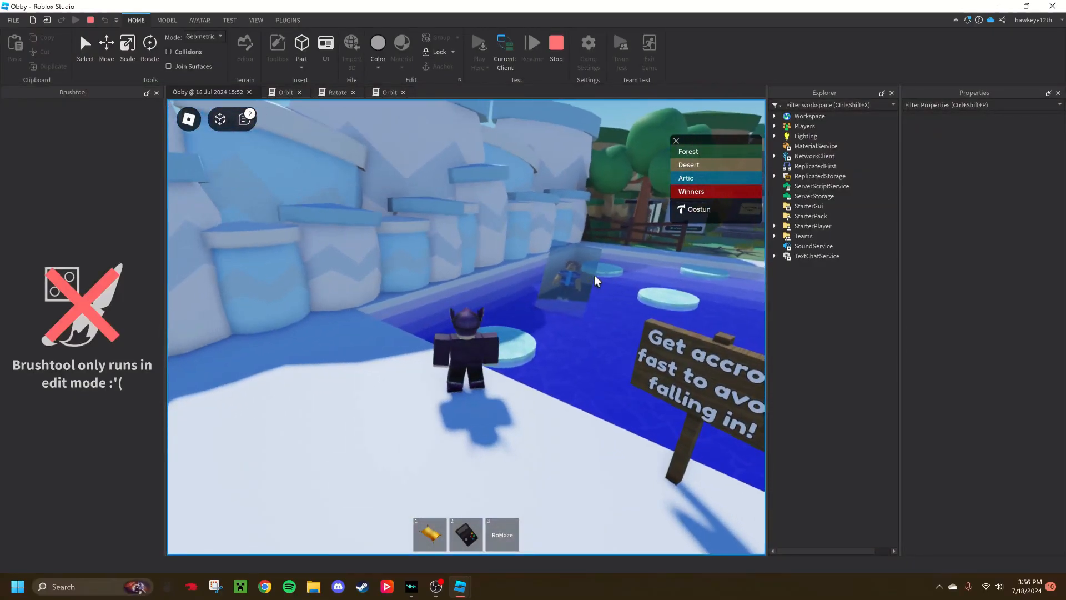
{"action": "key", "text": "a"}
{"action": "key", "text": "s"}
{"action": "key", "text": "d"}
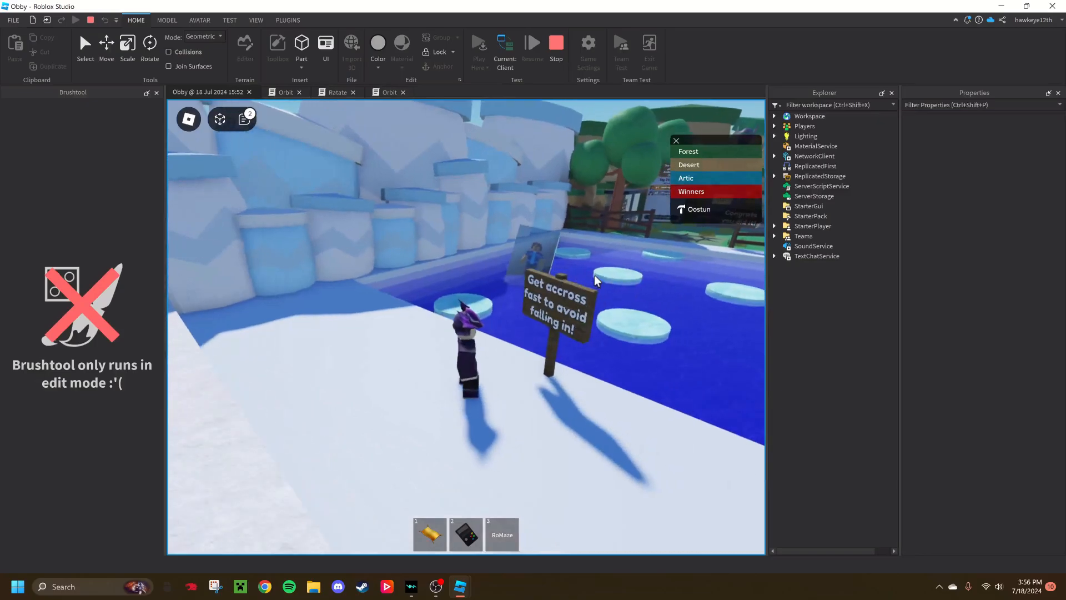
Step: Jump the avatar onto the "Get accross fast to avoid falling in!" sign and view it close up from the front
{"action": "right_click_drag", "start_coordinate": [566, 280], "coordinate": [566, 280]}
{"action": "key", "text": "w"}
{"action": "key", "text": "space"}
{"action": "key", "text": "shift"}
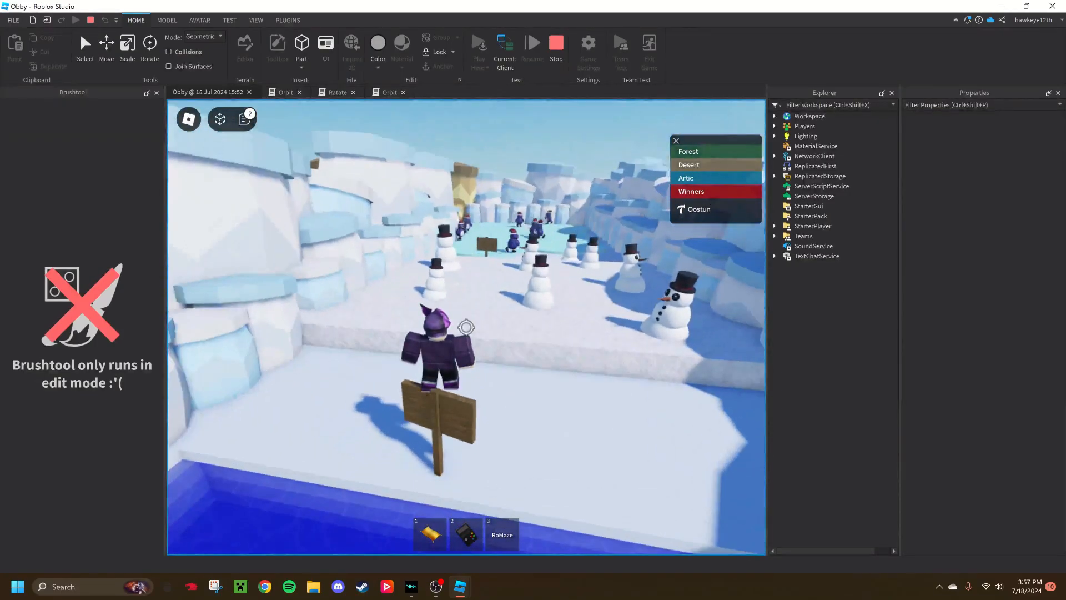
{"action": "key", "text": "shift"}
{"action": "right_click_drag", "start_coordinate": [469, 328], "coordinate": [468, 328]}
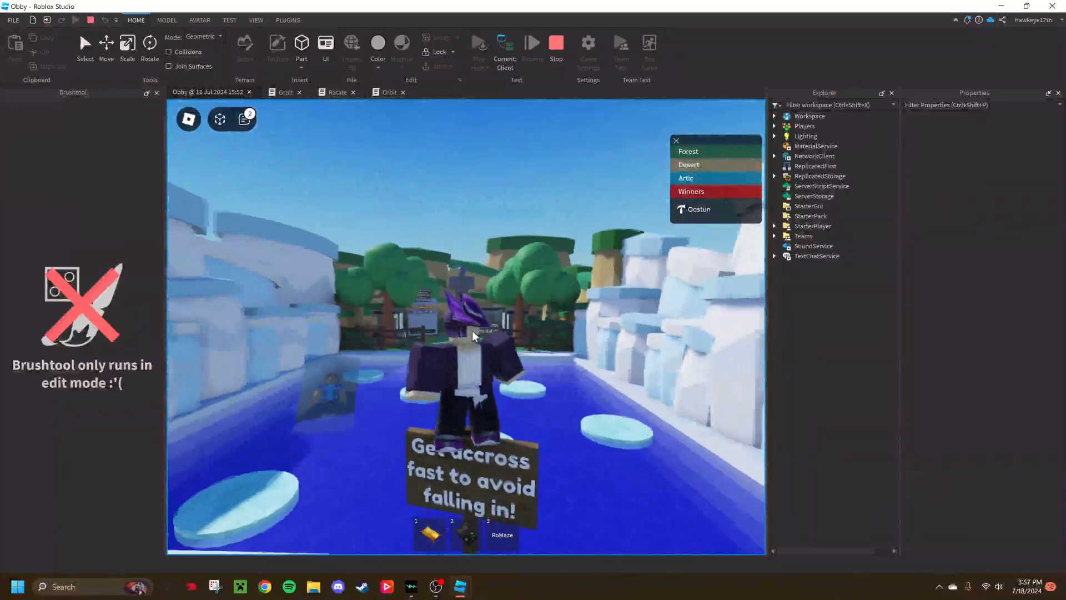
{"action": "scroll", "coordinate": [472, 331], "scroll_direction": "up", "scroll_amount": 3}
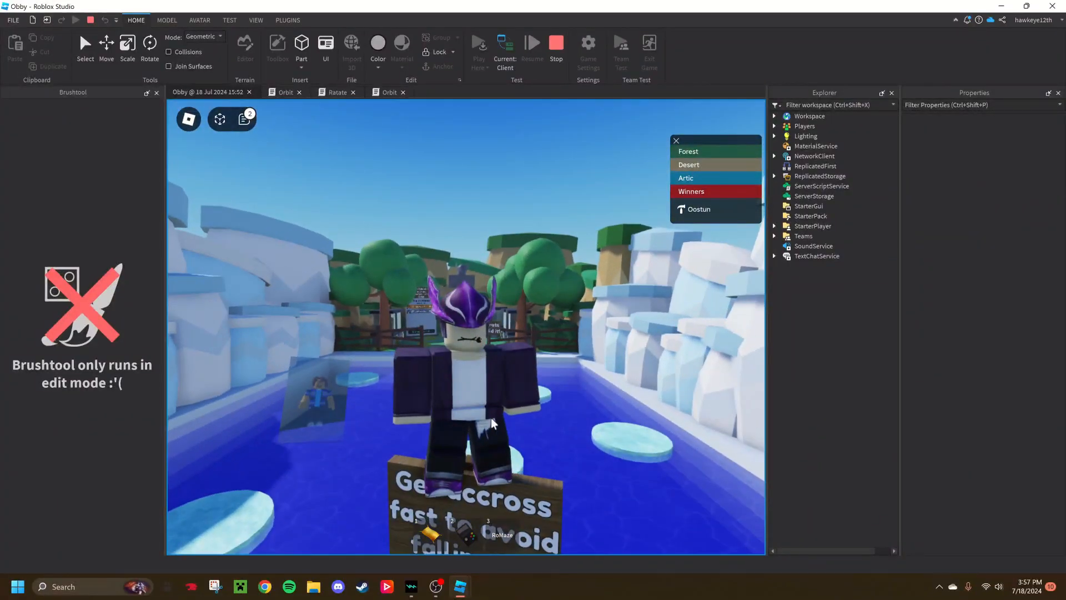
{"action": "scroll", "coordinate": [491, 418], "scroll_direction": "up", "scroll_amount": 2}
{"action": "scroll", "coordinate": [491, 418], "scroll_direction": "up", "scroll_amount": 2}
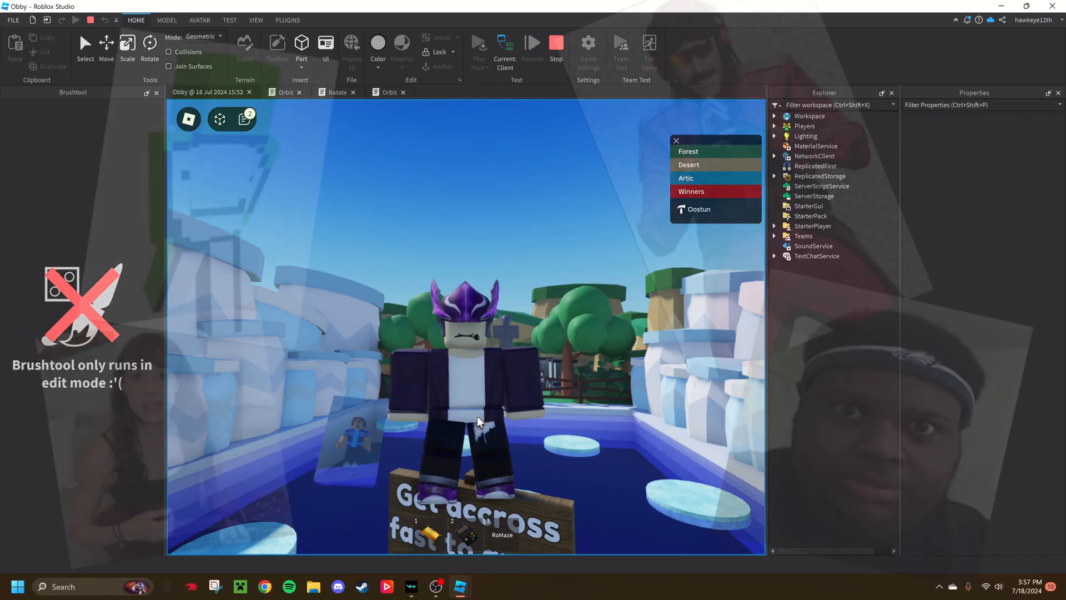
{"action": "right_click_drag", "start_coordinate": [478, 411], "coordinate": [478, 411]}
{"action": "scroll", "coordinate": [479, 411], "scroll_direction": "down", "scroll_amount": 1}
{"action": "scroll", "coordinate": [479, 412], "scroll_direction": "up", "scroll_amount": 1}
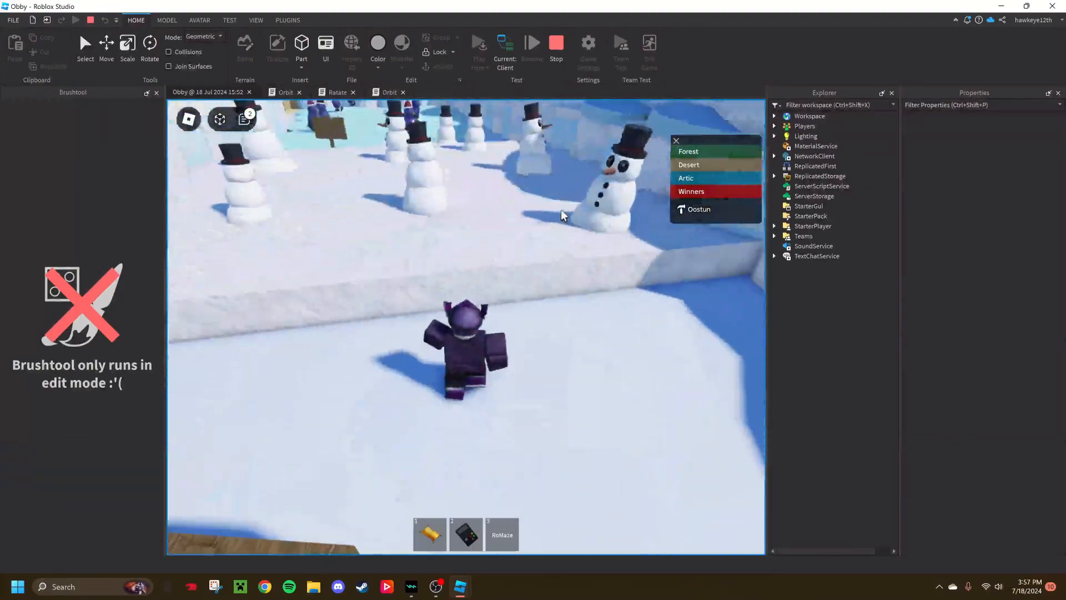
Step: Bring the avatar down onto the snow near the snowmen, briefly equipping the flying carpet and putting it away
{"action": "right_click_drag", "start_coordinate": [569, 353], "coordinate": [562, 352]}
{"action": "key", "text": "1"}
{"action": "right_click_drag", "start_coordinate": [523, 384], "coordinate": [523, 385]}
{"action": "left_click", "coordinate": [523, 385]}
{"action": "key", "text": "1"}
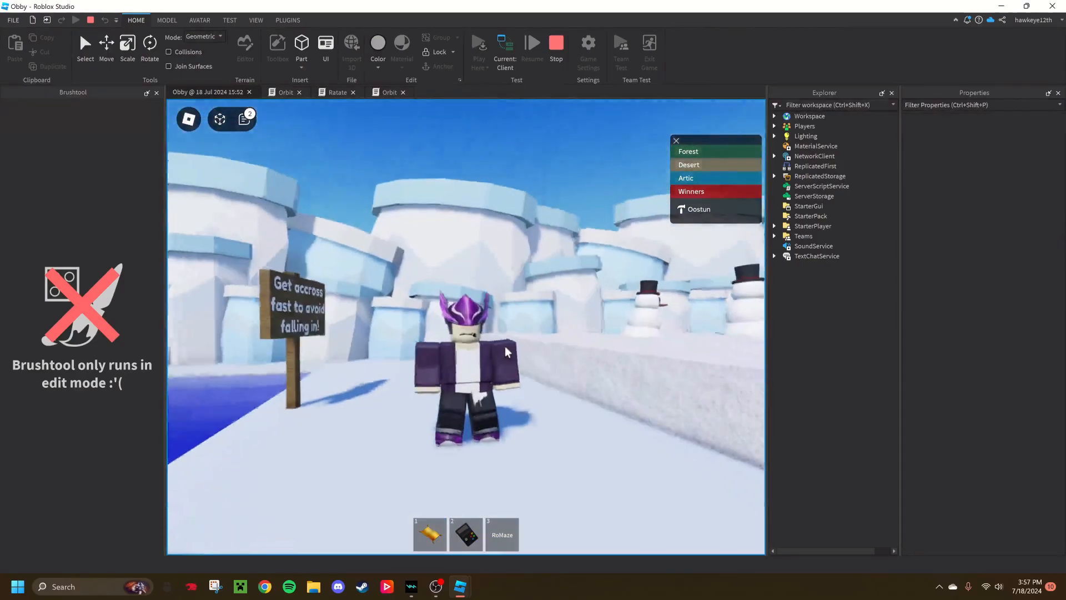
{"action": "right_click_drag", "start_coordinate": [505, 345], "coordinate": [505, 346]}
{"action": "scroll", "coordinate": [505, 345], "scroll_direction": "up", "scroll_amount": 2}
{"action": "scroll", "coordinate": [505, 345], "scroll_direction": "down", "scroll_amount": 3}
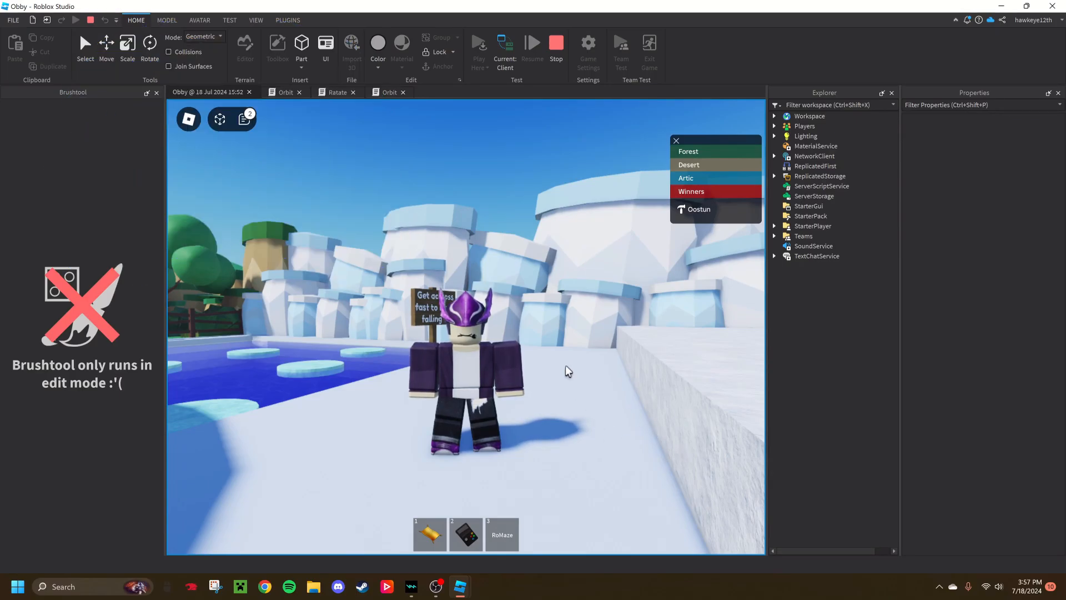
{"action": "scroll", "coordinate": [526, 408], "scroll_direction": "up", "scroll_amount": 1}
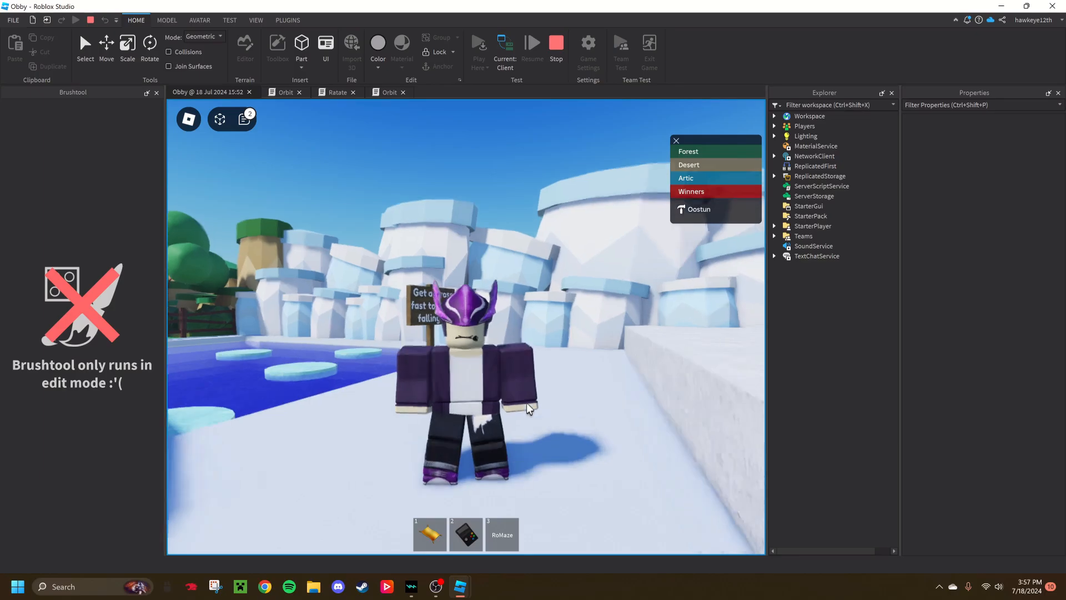
{"action": "scroll", "coordinate": [526, 403], "scroll_direction": "up", "scroll_amount": 2}
{"action": "right_click_drag", "start_coordinate": [527, 404], "coordinate": [570, 399]}
{"action": "scroll", "coordinate": [542, 403], "scroll_direction": "down", "scroll_amount": 2}
{"action": "key", "text": "w"}
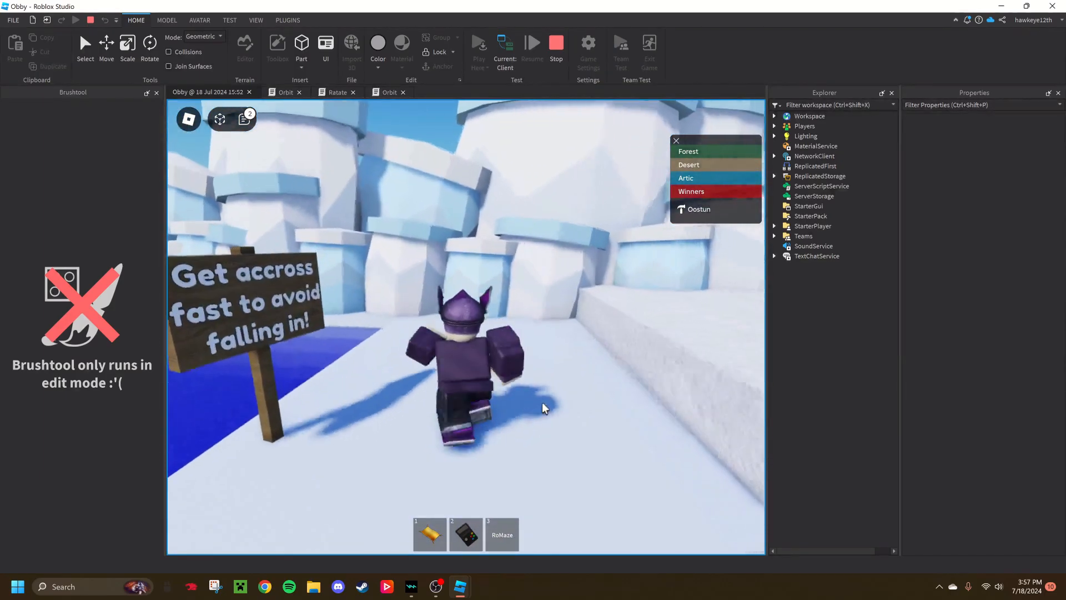
{"action": "key", "text": "s"}
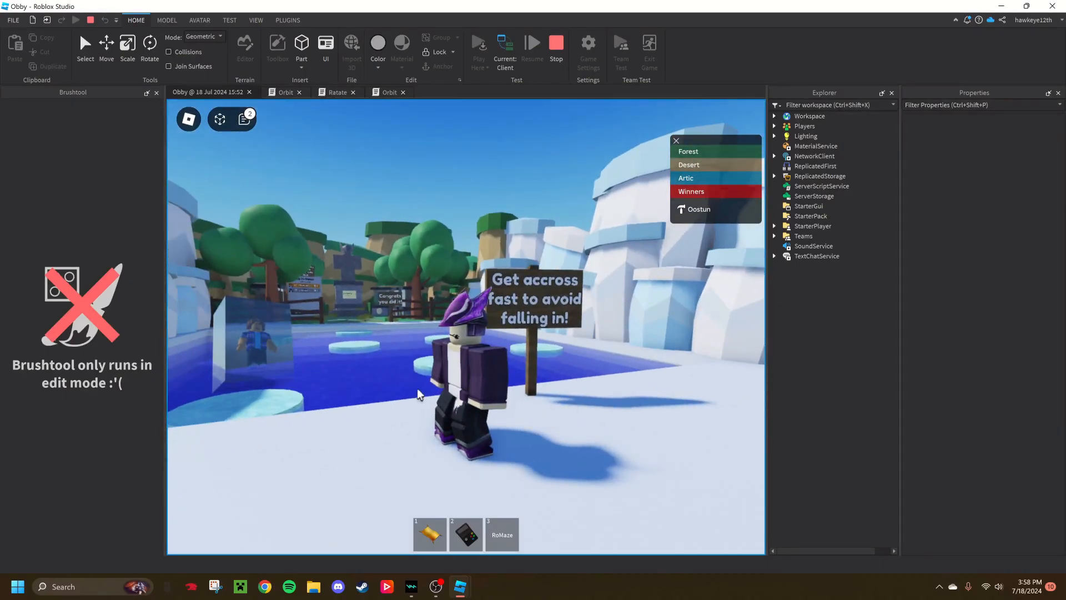
{"action": "key", "text": "s"}
{"action": "right_click_drag", "start_coordinate": [384, 361], "coordinate": [385, 361]}
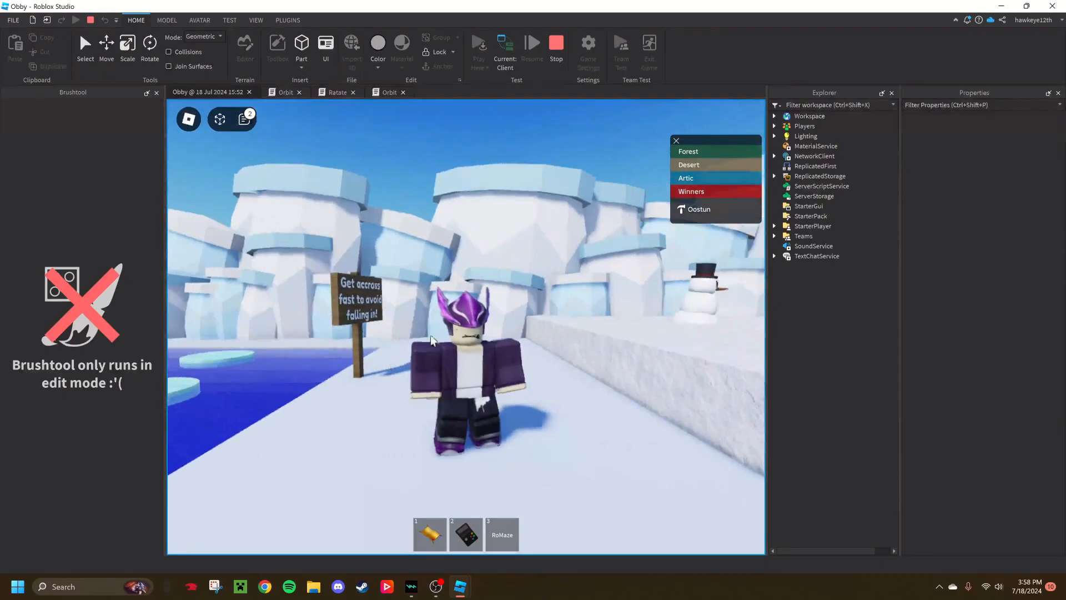
{"action": "right_click_drag", "start_coordinate": [451, 307], "coordinate": [453, 305]}
{"action": "key", "text": "s"}
{"action": "key", "text": "w"}
{"action": "key", "text": "d"}
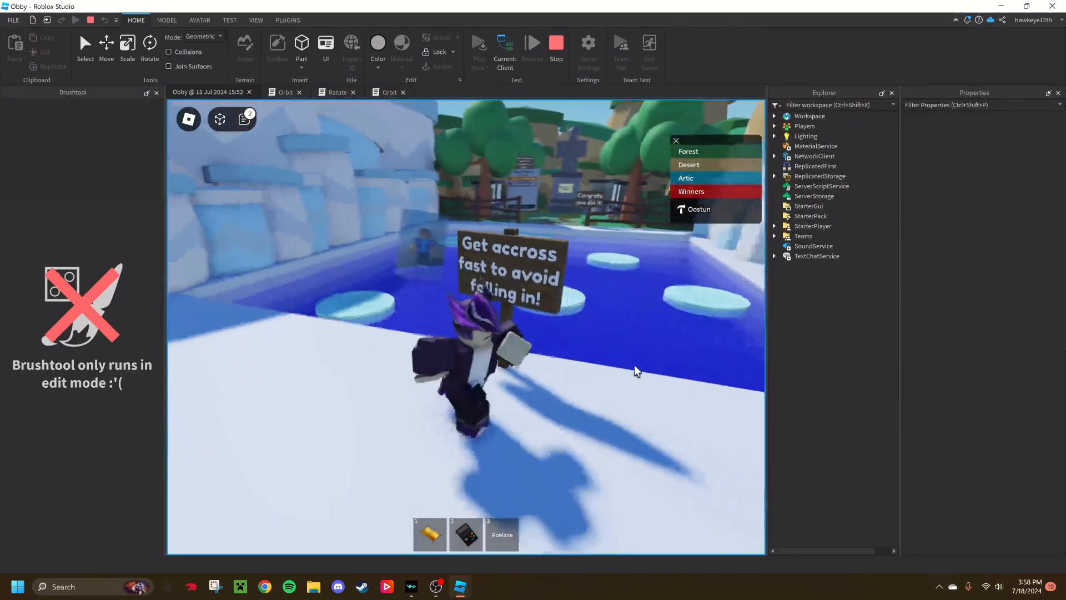
{"action": "right_click_drag", "start_coordinate": [544, 396], "coordinate": [549, 394]}
{"action": "key", "text": "d"}
{"action": "key", "text": "s"}
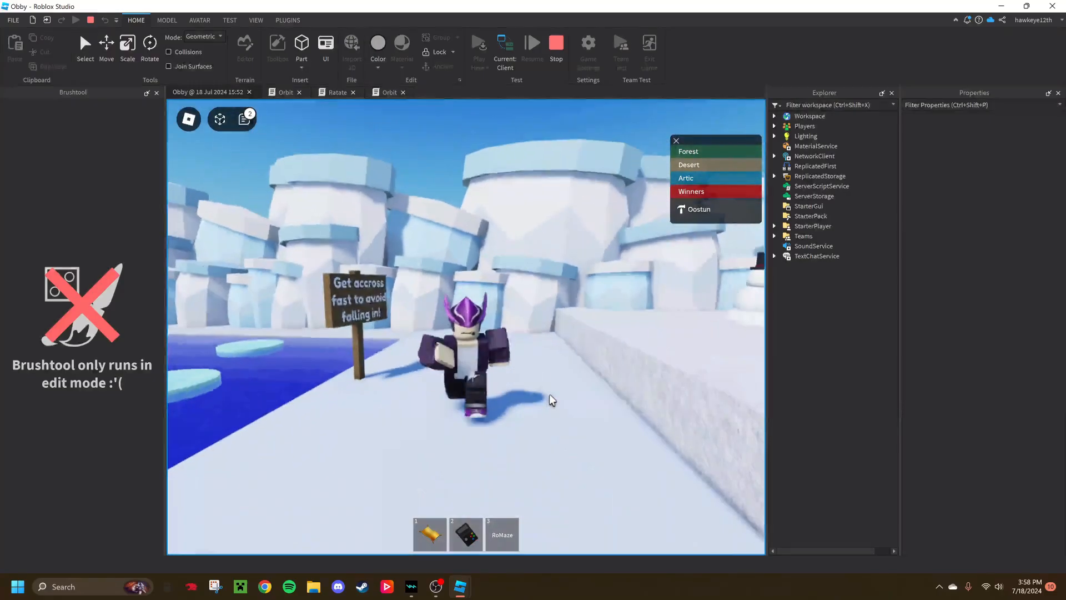
{"action": "right_click_drag", "start_coordinate": [512, 330], "coordinate": [512, 330]}
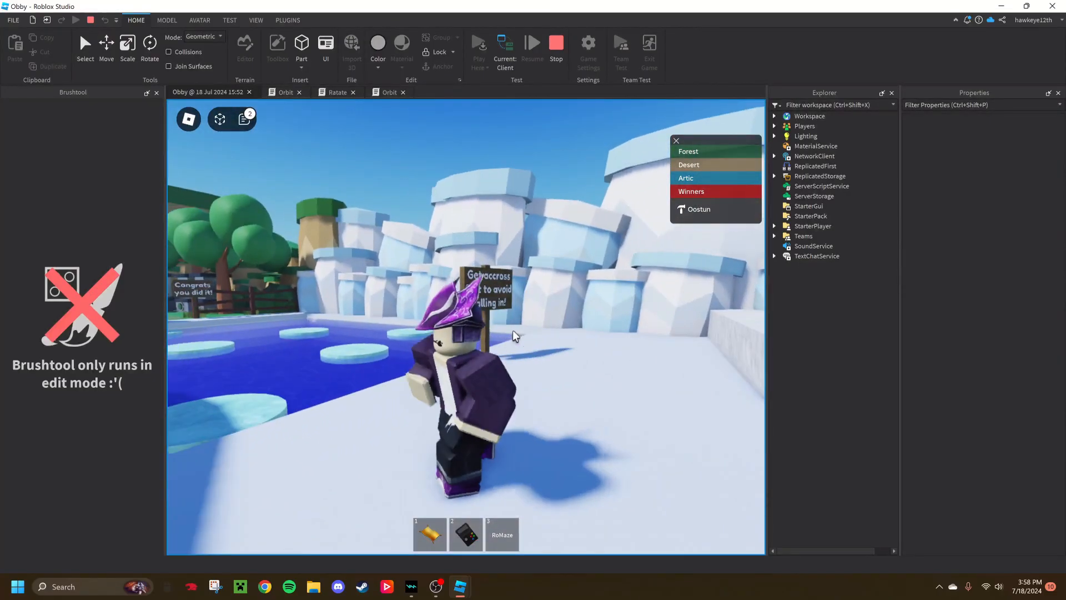
{"action": "key", "text": "s"}
{"action": "key", "text": "s"}
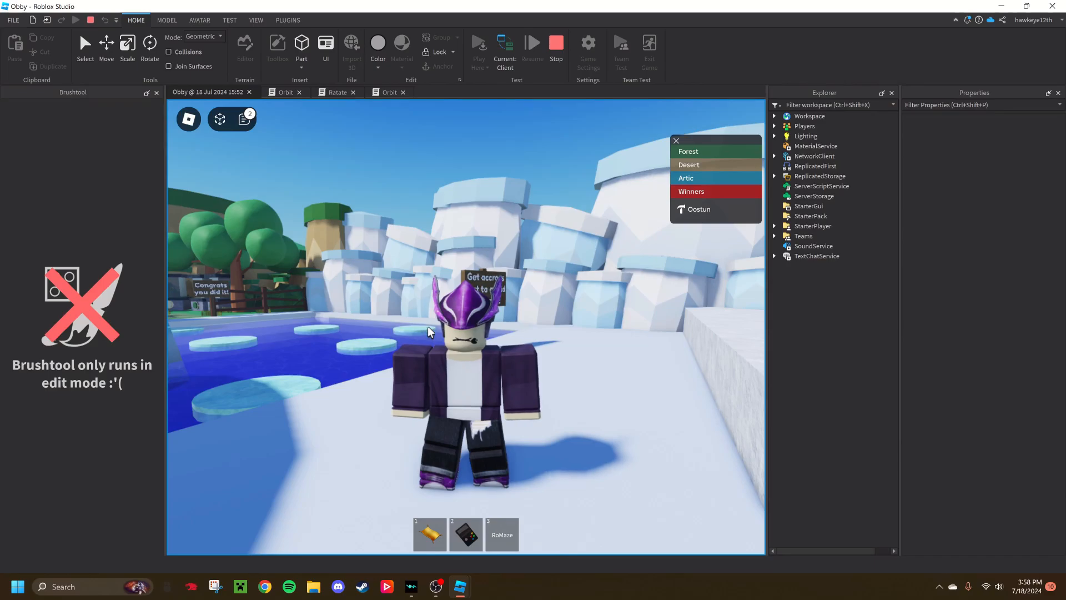
{"action": "key", "text": "w"}
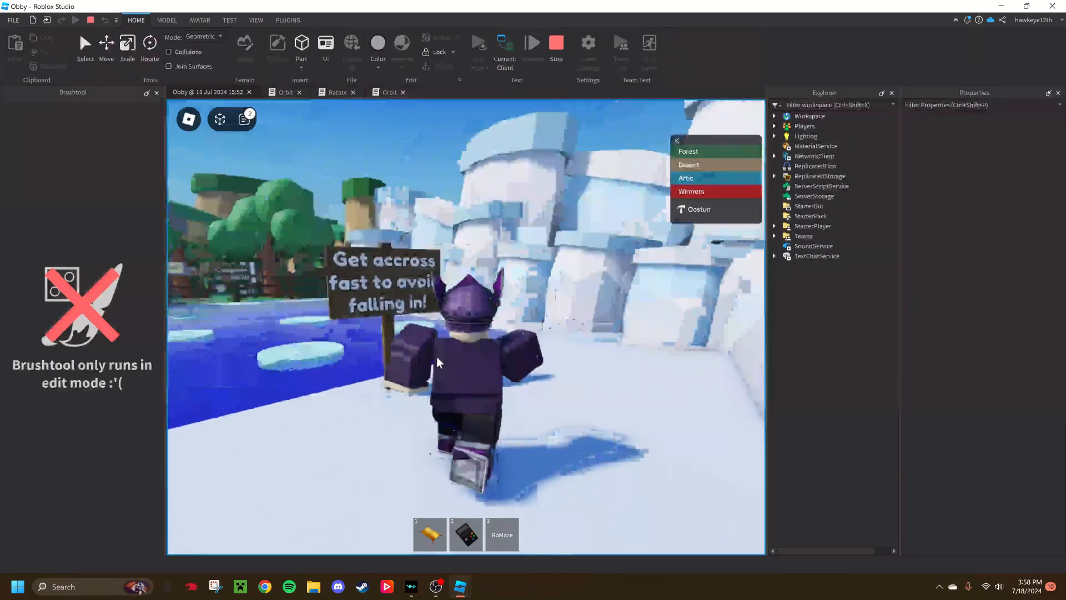
{"action": "key", "text": "d"}
{"action": "right_click_drag", "start_coordinate": [437, 357], "coordinate": [432, 359]}
{"action": "key", "text": "a"}
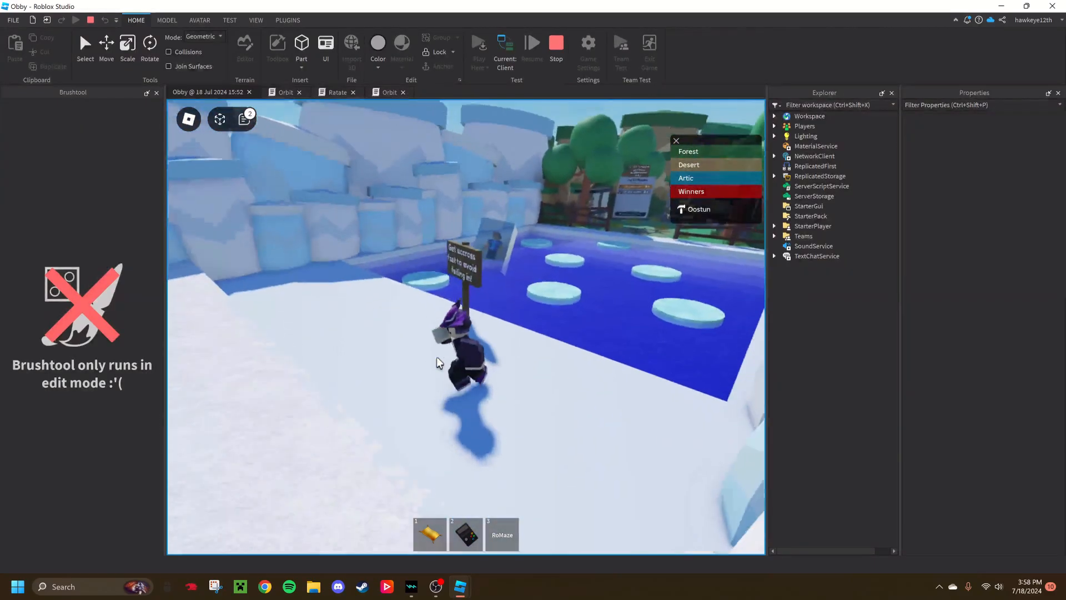
Step: Jump the avatar onto the sign again to view the ice platforms from above, and return to the snow
{"action": "key", "text": "shift"}
{"action": "key", "text": "w"}
{"action": "key", "text": "w"}
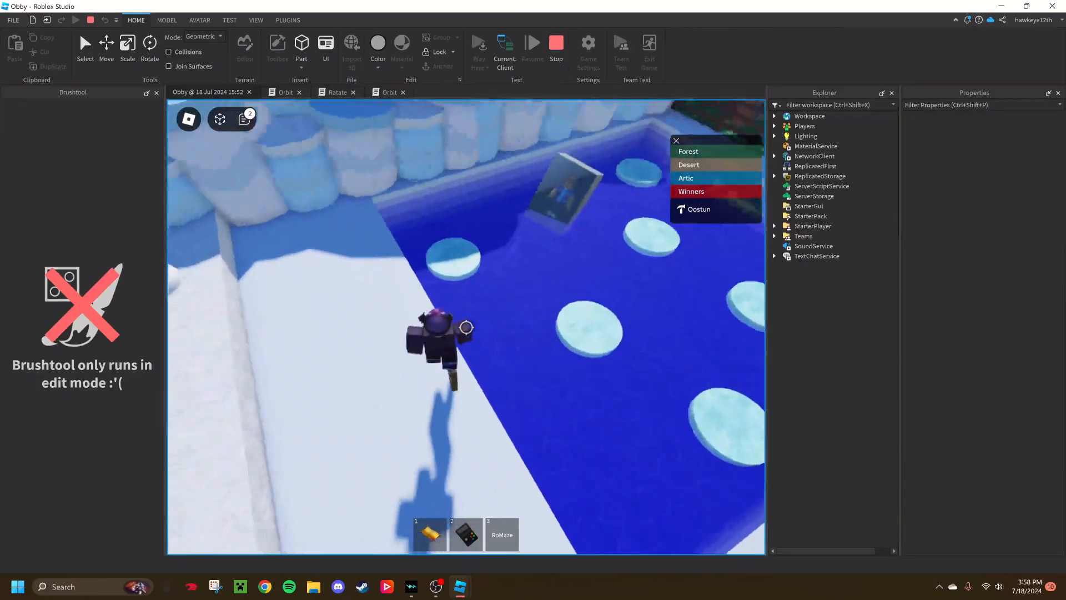
{"action": "key", "text": "space"}
{"action": "key", "text": "shift"}
{"action": "right_click_drag", "start_coordinate": [502, 314], "coordinate": [522, 336]}
{"action": "key", "text": "w"}
{"action": "key", "text": "w"}
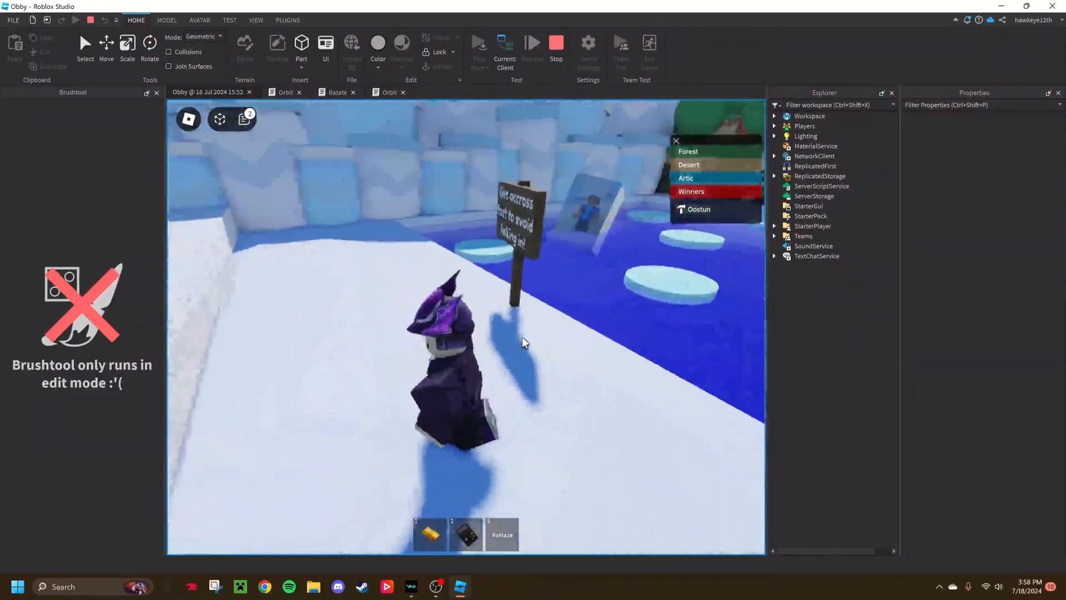
Step: Equip the flying carpet, fly the avatar over the winter stage and across to the desert cacti, and put the carpet away
{"action": "key", "text": "1"}
{"action": "key", "text": "w"}
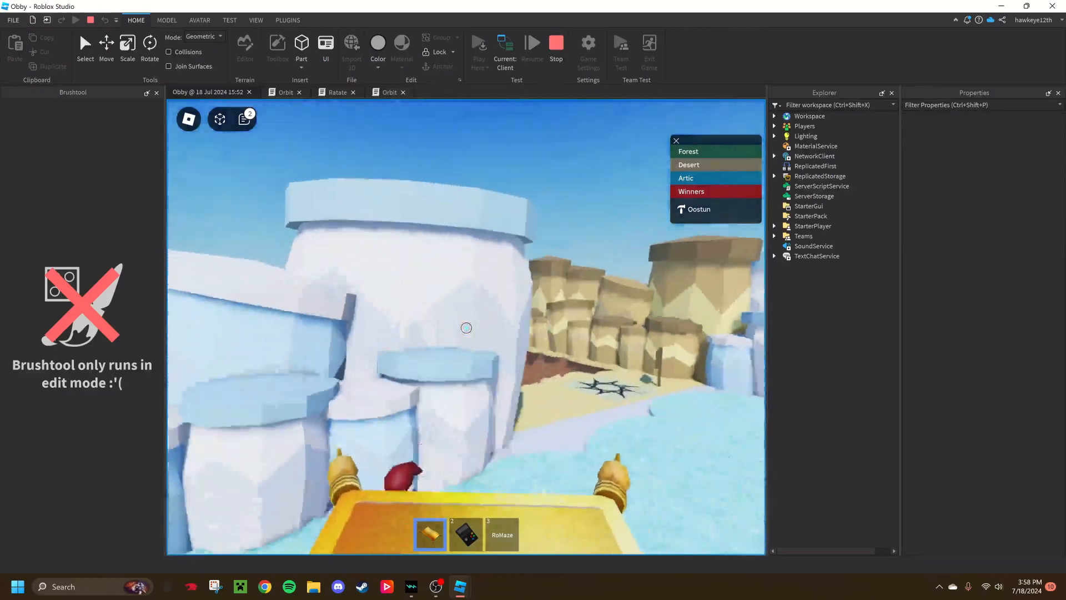
{"action": "key", "text": "s"}
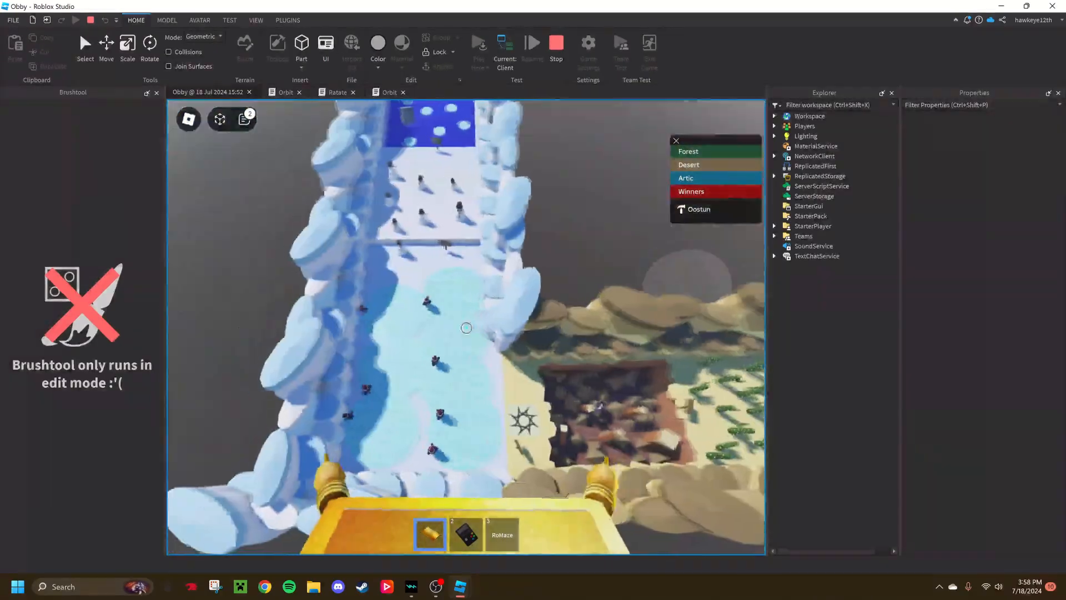
{"action": "key", "text": "w"}
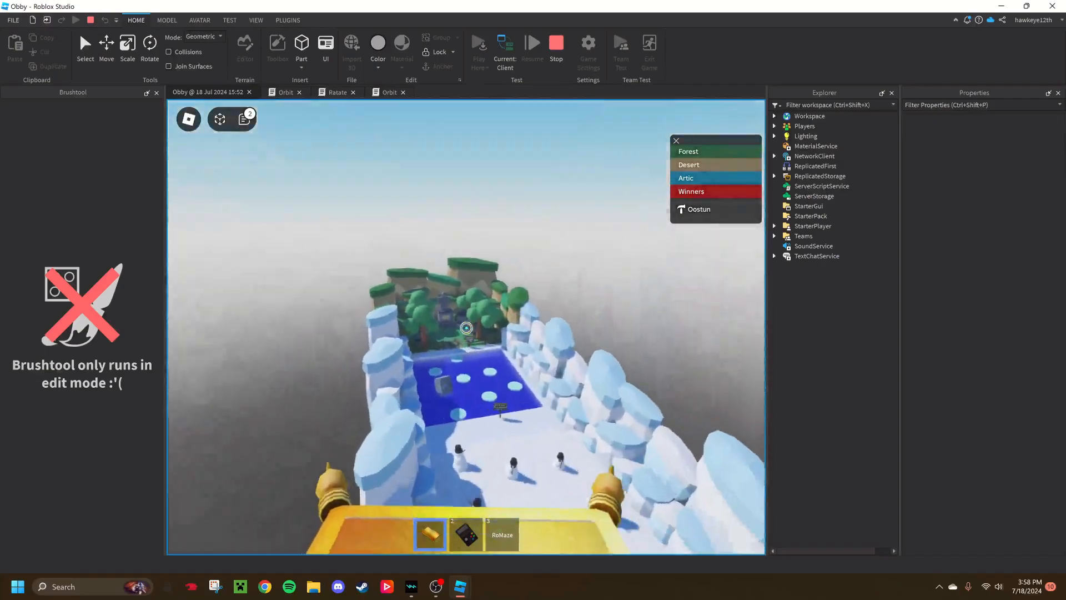
{"action": "key", "text": "w"}
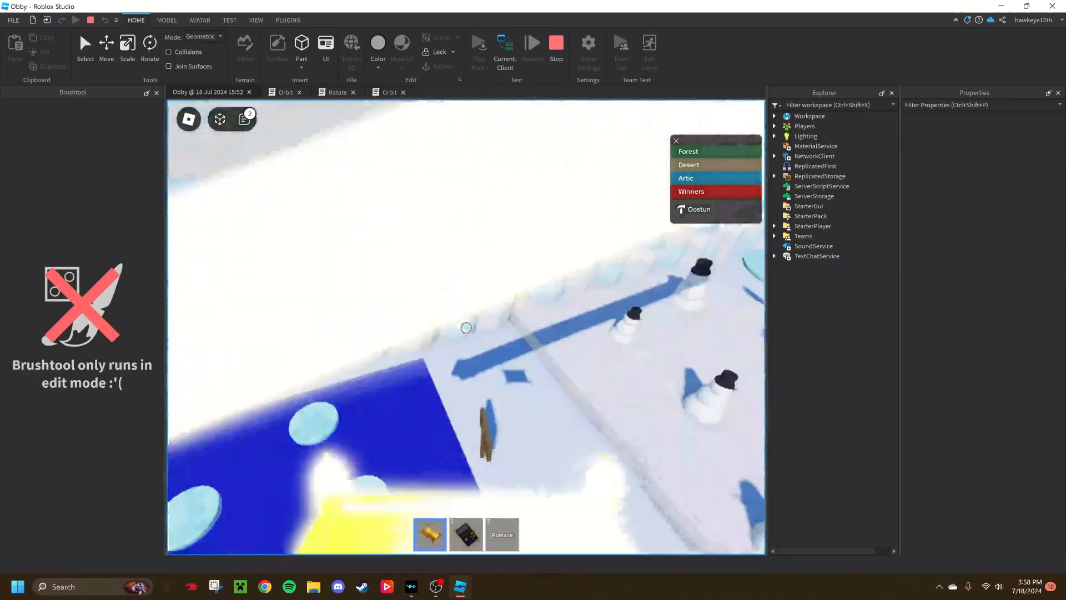
{"action": "key", "text": "s"}
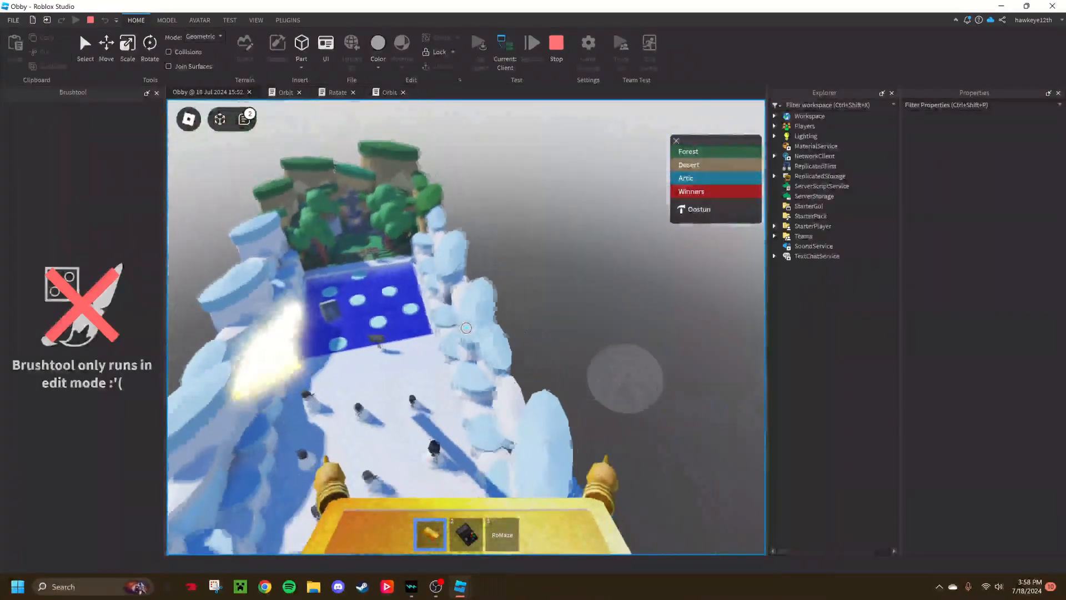
{"action": "key", "text": "w"}
{"action": "key", "text": "1"}
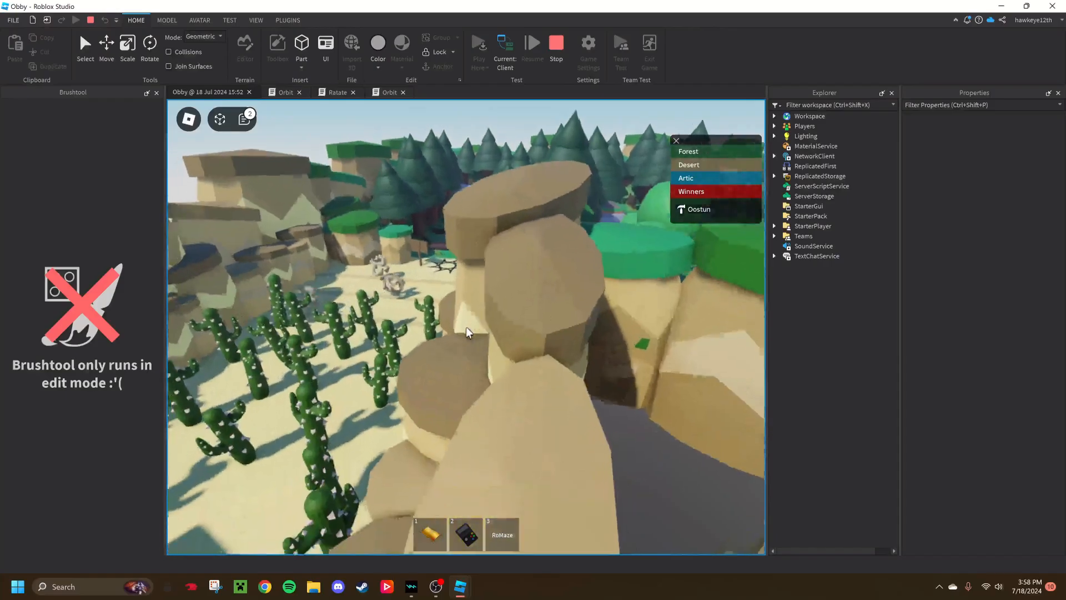